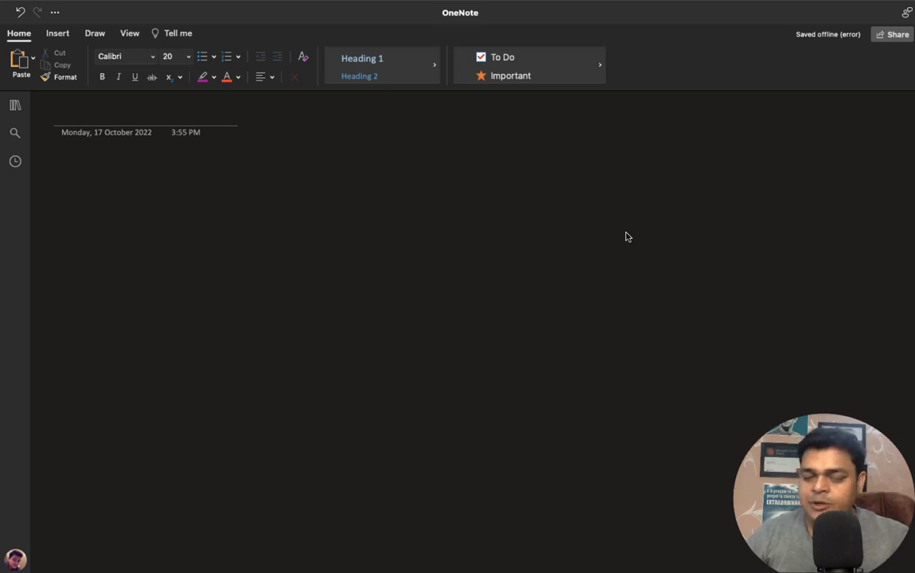
Handwrite the page title "Azure-VPN-setup" in red pen near the top of the page
click(94, 33)
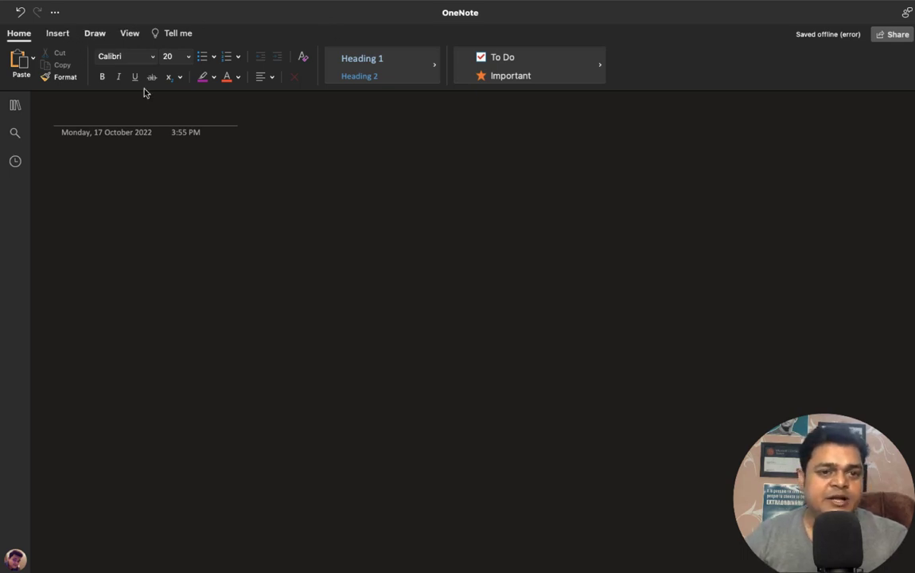
click(312, 66)
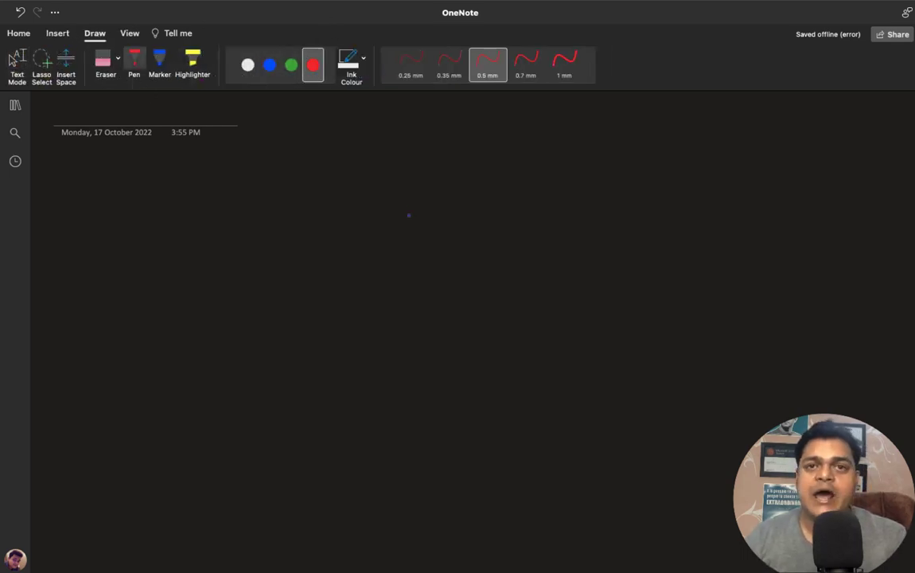
drag(371, 169, 403, 169)
drag(419, 159, 526, 168)
mouse_move(540, 178)
mouse_down()
mouse_move(540, 159)
mouse_move(560, 157)
mouse_move(573, 169)
mouse_up()
mouse_move(593, 164)
mouse_down()
mouse_move(582, 175)
mouse_move(603, 165)
mouse_move(611, 172)
mouse_up()
mouse_move(621, 158)
mouse_down()
mouse_move(621, 176)
mouse_move(629, 165)
mouse_up()
drag(631, 166, 659, 172)
click(674, 176)
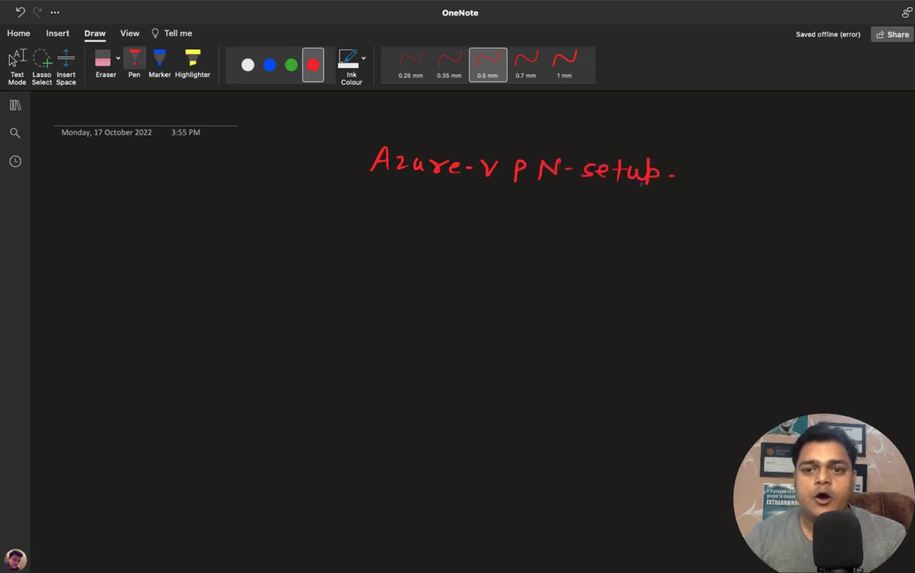
Handwrite the heading "Azure Portal" in green pen below and left of the title
click(291, 65)
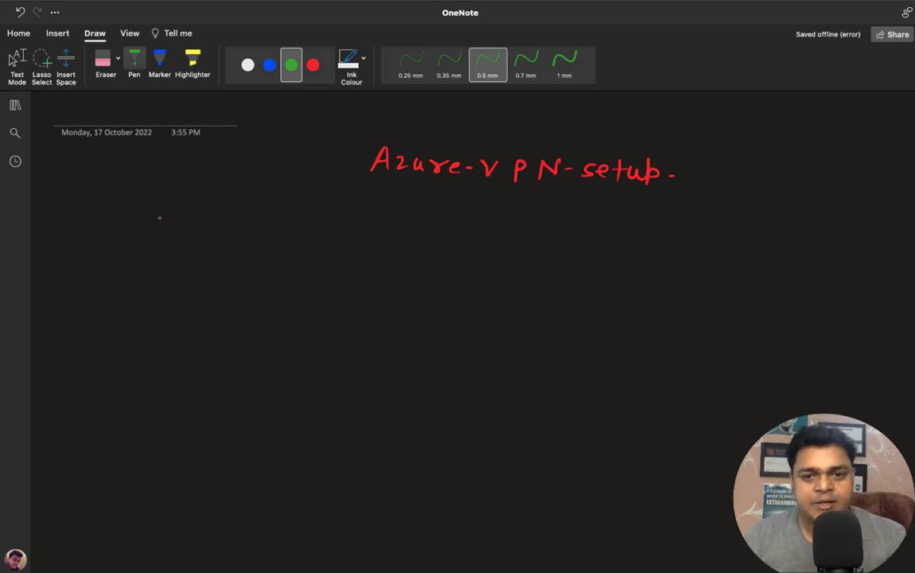
mouse_move(81, 245)
mouse_down()
mouse_move(86, 227)
mouse_move(93, 245)
mouse_up()
mouse_move(81, 237)
mouse_down()
mouse_move(130, 242)
mouse_move(146, 232)
mouse_move(185, 248)
mouse_move(217, 235)
mouse_up()
mouse_move(223, 230)
mouse_down()
mouse_move(221, 249)
mouse_move(230, 237)
mouse_up()
mouse_move(238, 237)
mouse_down()
mouse_move(254, 230)
mouse_move(257, 247)
mouse_up()
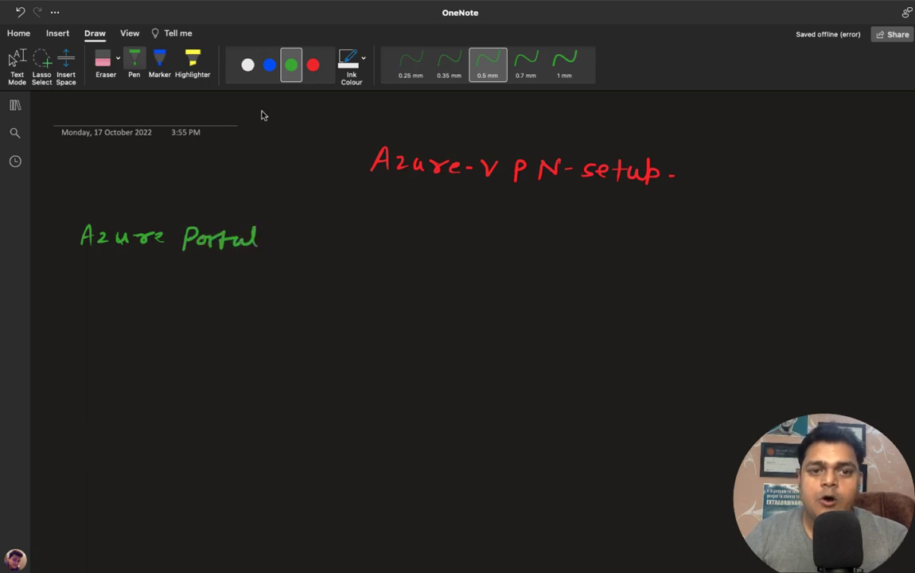
Handwrite the label "On-Prem" in white pen in the lower right part of the page
click(248, 66)
drag(673, 437, 697, 454)
drag(701, 447, 719, 455)
mouse_move(718, 438)
mouse_down()
mouse_move(733, 454)
mouse_move(744, 442)
mouse_up()
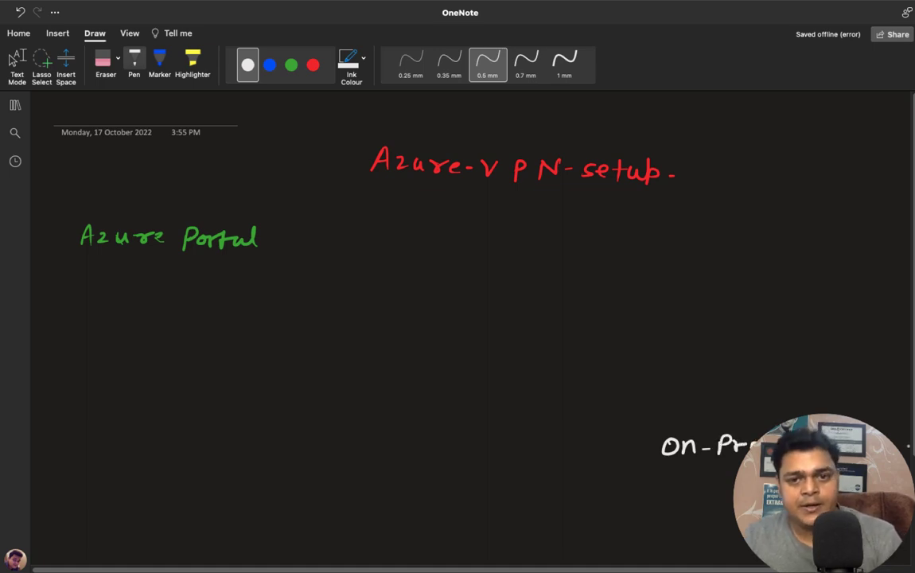
Draw a red frame around the "Azure-VPN-setup" title
click(313, 65)
mouse_move(364, 144)
mouse_down()
mouse_move(362, 181)
mouse_move(511, 148)
mouse_move(625, 152)
mouse_move(673, 183)
mouse_move(364, 189)
mouse_up()
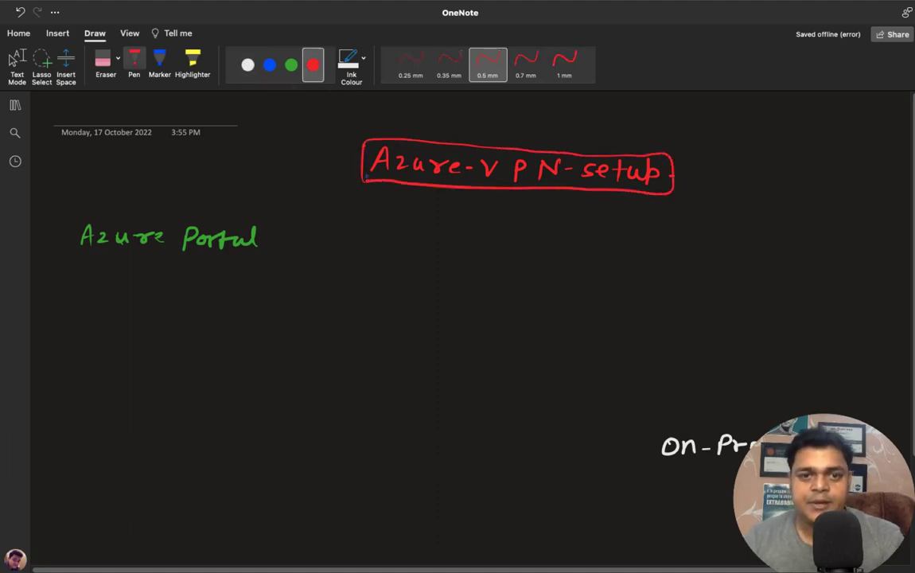
click(292, 66)
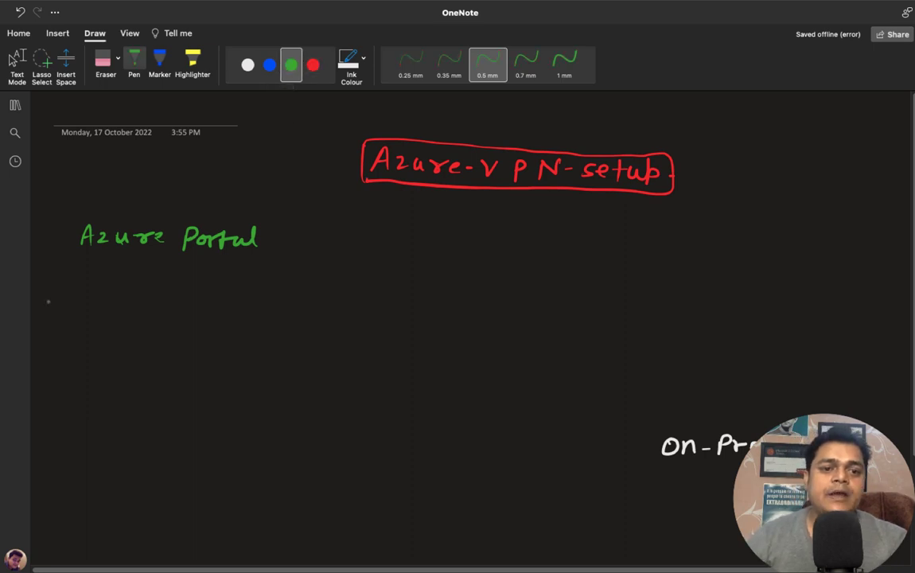
Handwrite "1-V-Net" in white as the first list item under the Azure Portal heading
click(248, 67)
mouse_move(53, 291)
mouse_down()
mouse_move(53, 302)
mouse_move(64, 295)
mouse_move(79, 306)
mouse_move(79, 298)
mouse_move(102, 306)
mouse_move(115, 290)
mouse_move(133, 304)
mouse_up()
drag(127, 296, 140, 296)
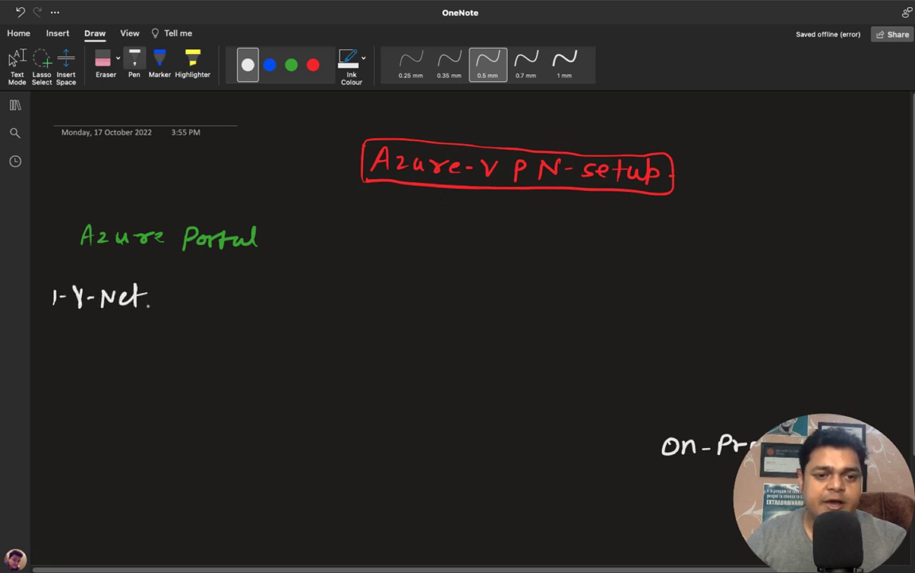
Handwrite "2- Create 2 subnet" in white as the second item of the Azure Portal list
mouse_move(45, 335)
mouse_down()
mouse_move(62, 352)
mouse_move(116, 340)
mouse_move(144, 350)
mouse_up()
drag(151, 332, 153, 349)
mouse_move(146, 338)
mouse_down()
mouse_move(174, 348)
mouse_move(224, 341)
mouse_move(218, 349)
mouse_up()
click(177, 343)
drag(235, 340, 247, 342)
mouse_move(253, 333)
mouse_down()
mouse_move(253, 348)
mouse_move(292, 351)
mouse_up()
click(298, 347)
mouse_move(302, 331)
mouse_down()
mouse_move(304, 355)
mouse_move(312, 339)
mouse_up()
click(316, 356)
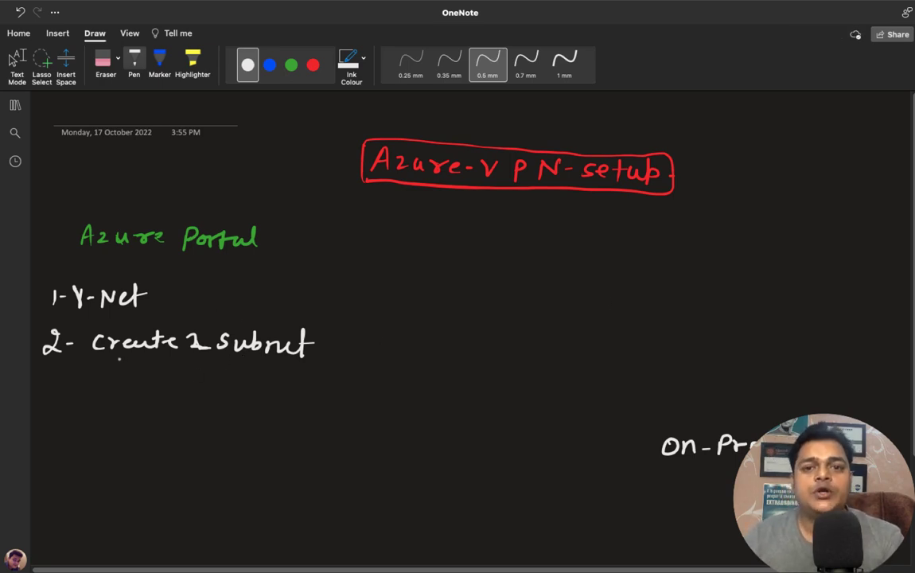
Handwrite "3- Virtal Net Gateway." in white as the third item of the Azure Portal list
mouse_move(41, 383)
mouse_down()
mouse_move(41, 400)
mouse_move(94, 384)
mouse_move(101, 397)
mouse_move(121, 387)
mouse_move(126, 396)
mouse_up()
drag(120, 388, 147, 395)
mouse_move(154, 381)
mouse_down()
mouse_move(154, 396)
mouse_move(169, 400)
mouse_move(183, 383)
mouse_move(199, 400)
mouse_move(212, 390)
mouse_move(264, 402)
mouse_up()
mouse_move(259, 390)
mouse_down()
mouse_move(283, 397)
mouse_move(312, 390)
mouse_move(326, 421)
mouse_up()
click(343, 401)
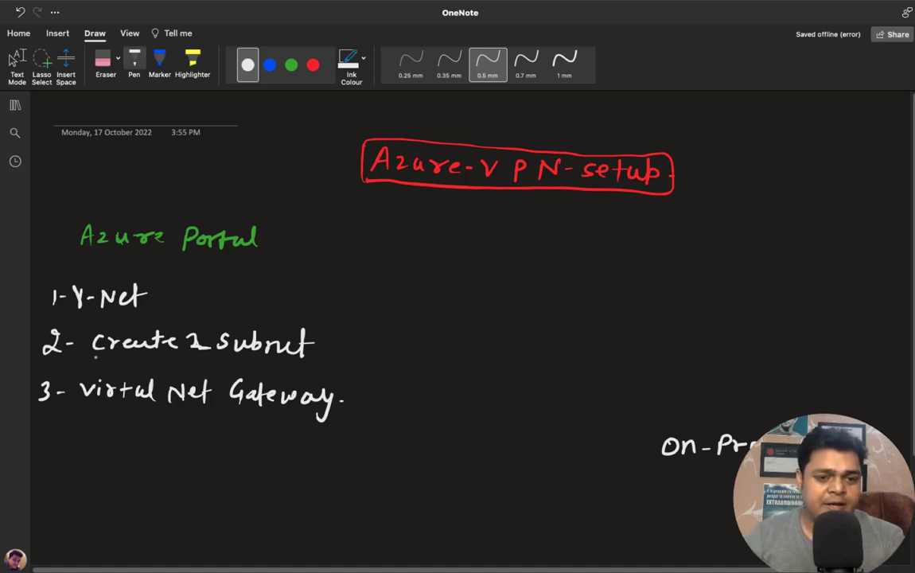
Draw a red rectangle below the On-Prem label and divide it into cells with vertical and horizontal lines
click(312, 66)
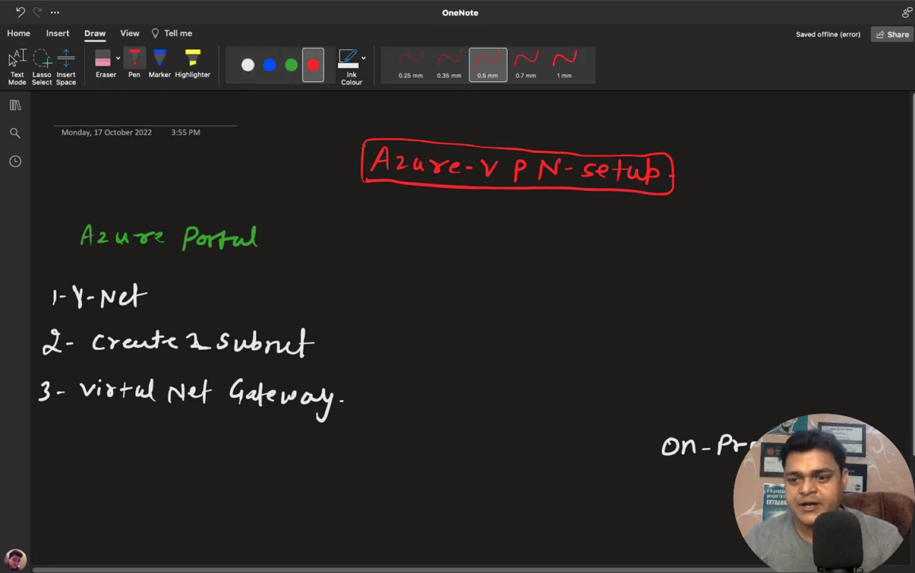
scroll(676, 464, down, 2)
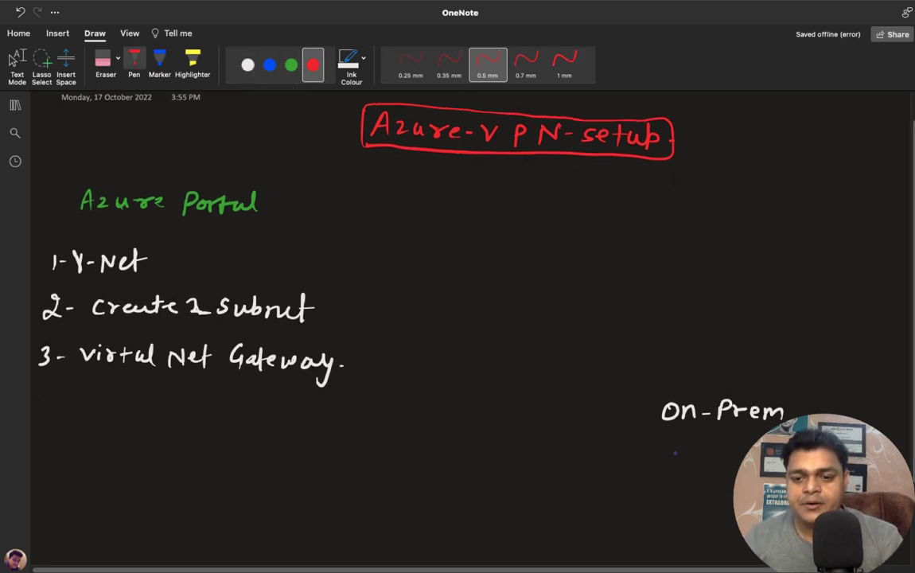
mouse_move(665, 452)
mouse_down()
mouse_move(657, 503)
mouse_move(748, 450)
mouse_up()
mouse_move(744, 519)
mouse_down()
mouse_move(698, 518)
mouse_move(659, 481)
mouse_move(686, 450)
mouse_move(714, 451)
mouse_move(685, 513)
mouse_up()
drag(726, 456, 722, 510)
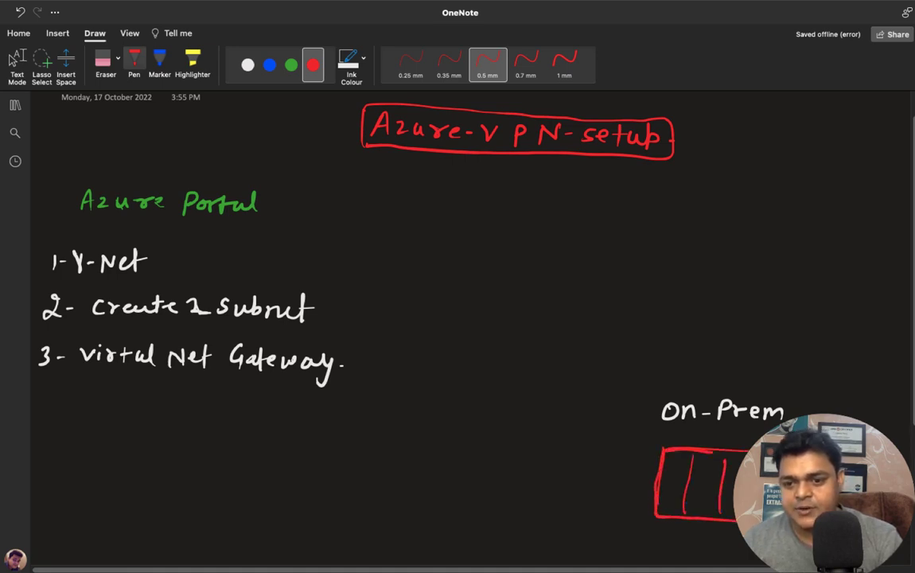
drag(677, 468, 705, 468)
mouse_move(660, 489)
mouse_down()
mouse_move(735, 480)
mouse_move(735, 499)
mouse_move(708, 503)
mouse_up()
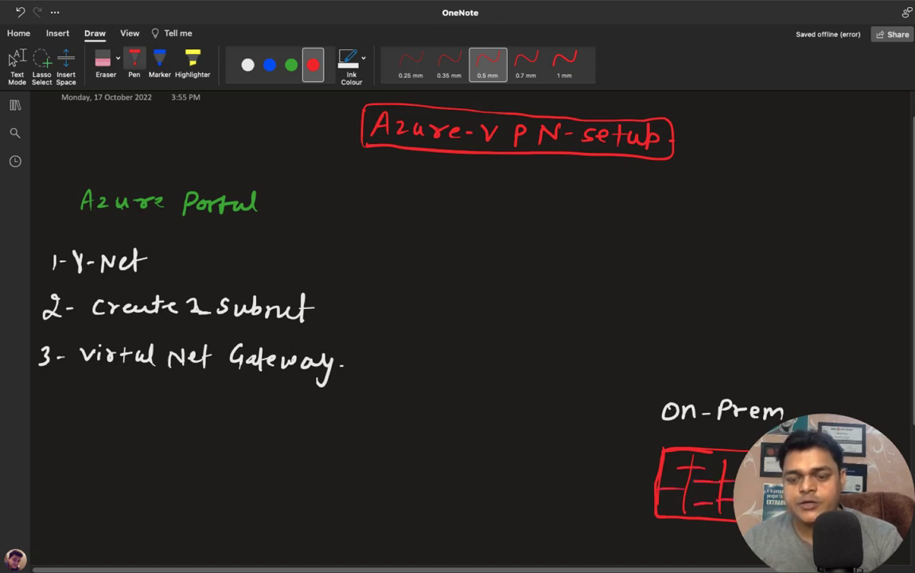
Draw a red line leading left from the On-Prem rectangle and write "Configuration File" in red beneath it
drag(664, 449, 577, 432)
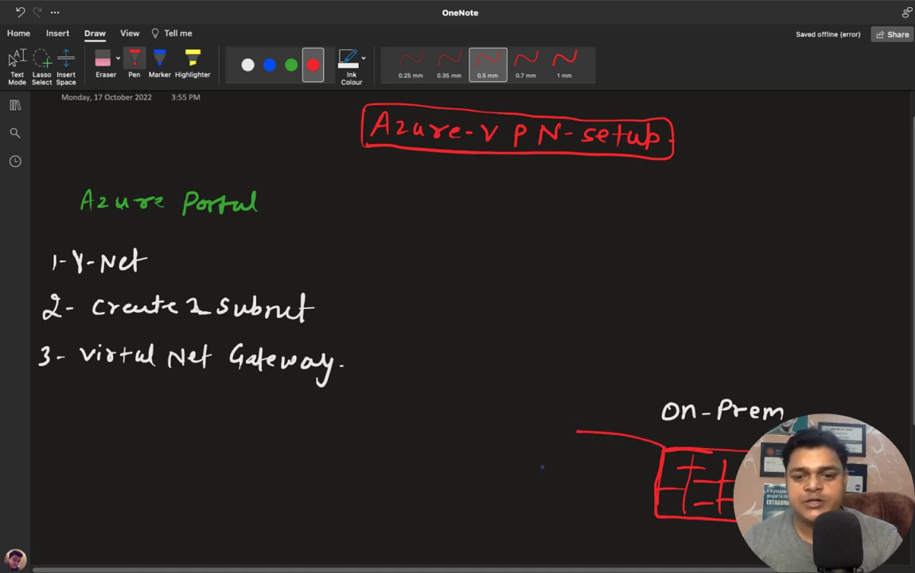
drag(520, 461, 517, 470)
drag(528, 462, 643, 479)
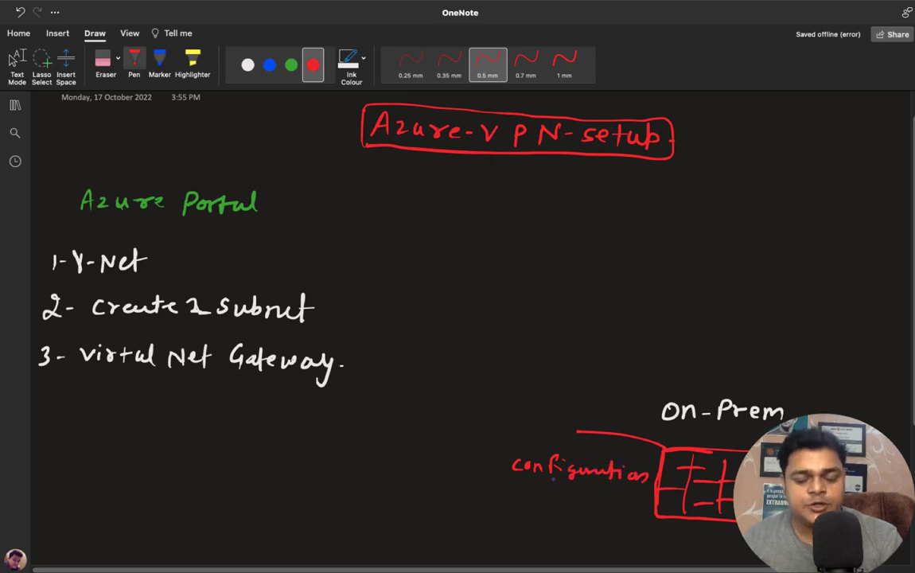
mouse_move(526, 484)
mouse_down()
mouse_move(525, 501)
mouse_move(536, 484)
mouse_up()
drag(526, 492, 570, 498)
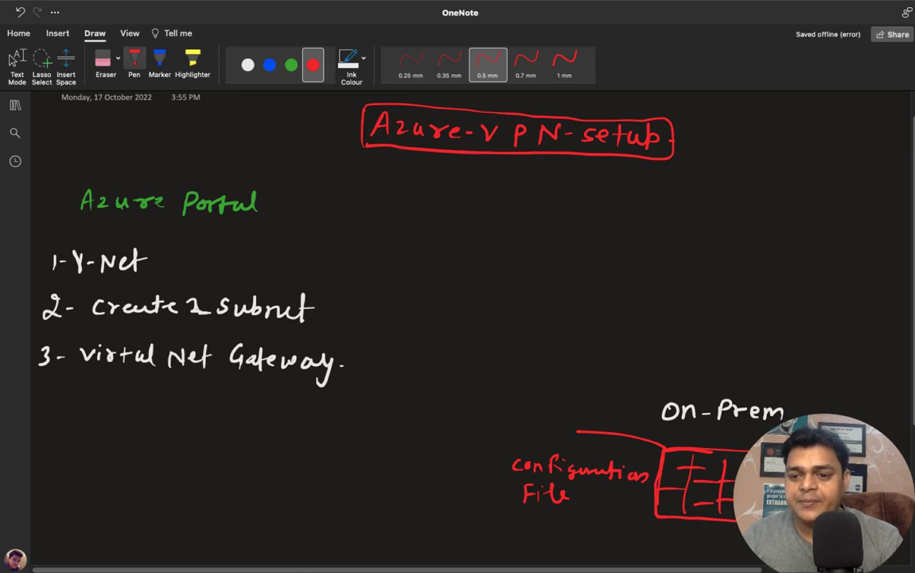
drag(895, 433, 900, 443)
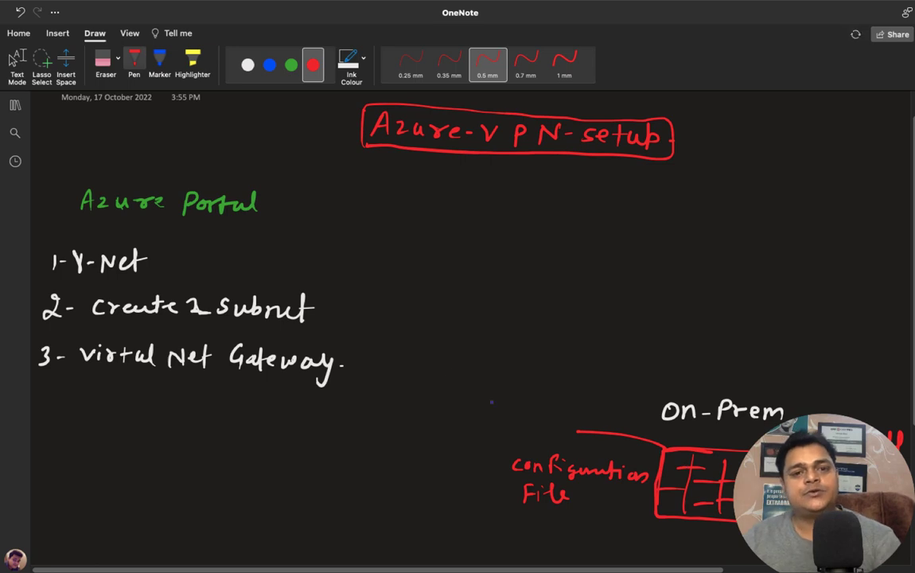
Draw small green shapes inside the cells of the red On-Prem rectangle
click(291, 66)
drag(671, 471, 669, 504)
drag(708, 467, 716, 472)
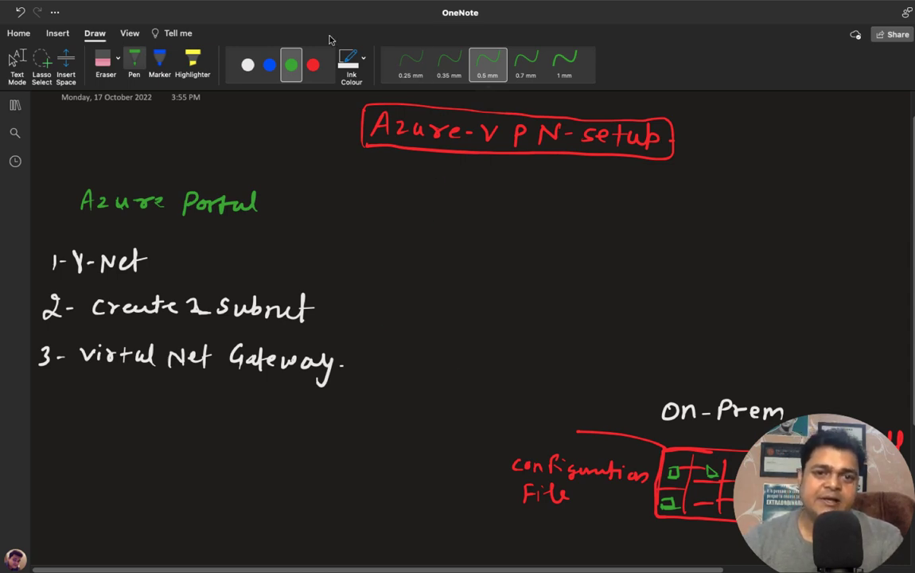
Sketch a blue laptop in the upper right of the page and label it "Laptop"
click(270, 64)
mouse_move(764, 217)
mouse_down()
mouse_move(803, 217)
mouse_move(766, 241)
mouse_move(752, 266)
mouse_move(806, 244)
mouse_up()
mouse_move(762, 183)
mouse_down()
mouse_move(769, 193)
mouse_move(833, 194)
mouse_up()
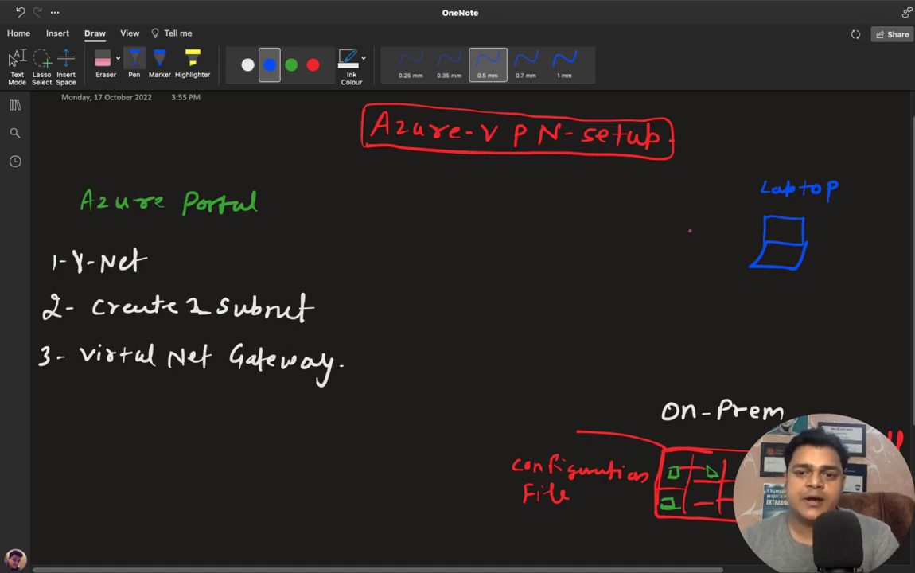
Write "Point" above the Laptop label and "site" above the On-Prem label in blue
mouse_move(755, 135)
mouse_down()
mouse_move(755, 153)
mouse_move(763, 142)
mouse_move(803, 150)
mouse_up()
drag(796, 142, 808, 142)
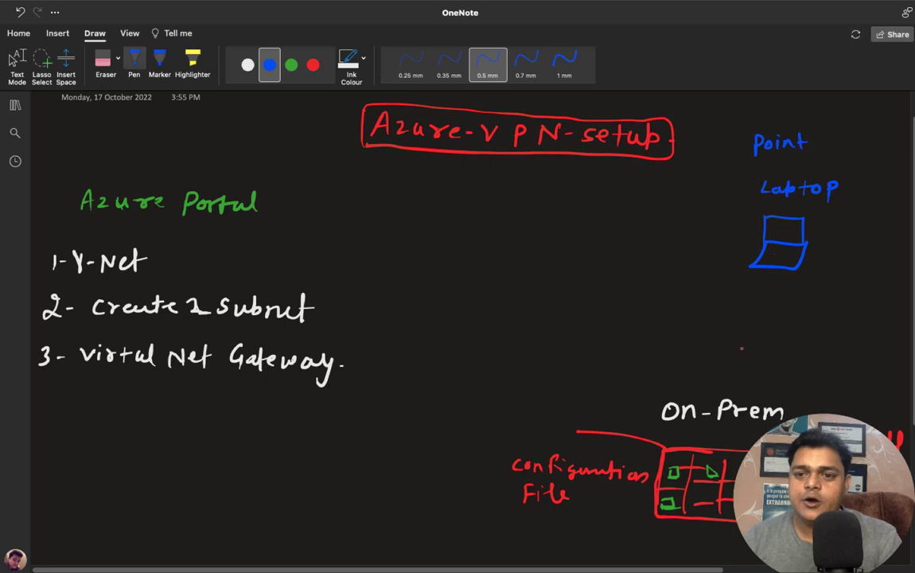
mouse_move(729, 386)
mouse_down()
mouse_move(720, 396)
mouse_move(752, 399)
mouse_move(762, 385)
mouse_move(765, 392)
mouse_up()
click(740, 383)
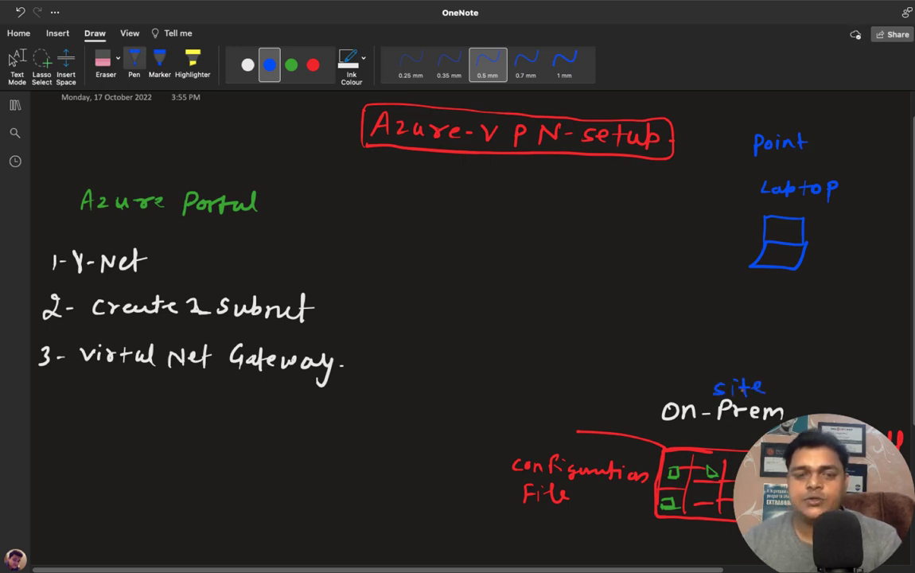
Enclose the Azure Portal heading in red square brackets and write "site" in red beside it
click(313, 65)
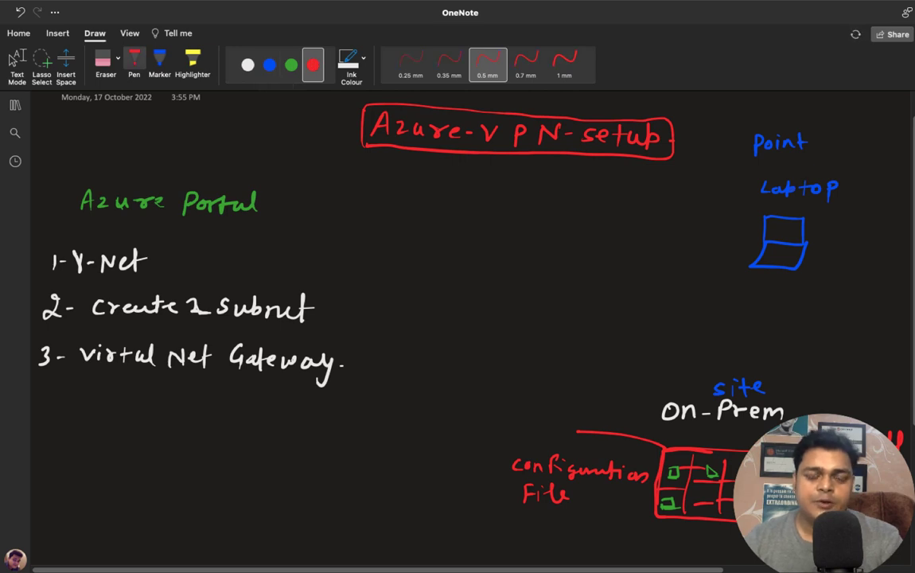
drag(81, 186, 90, 222)
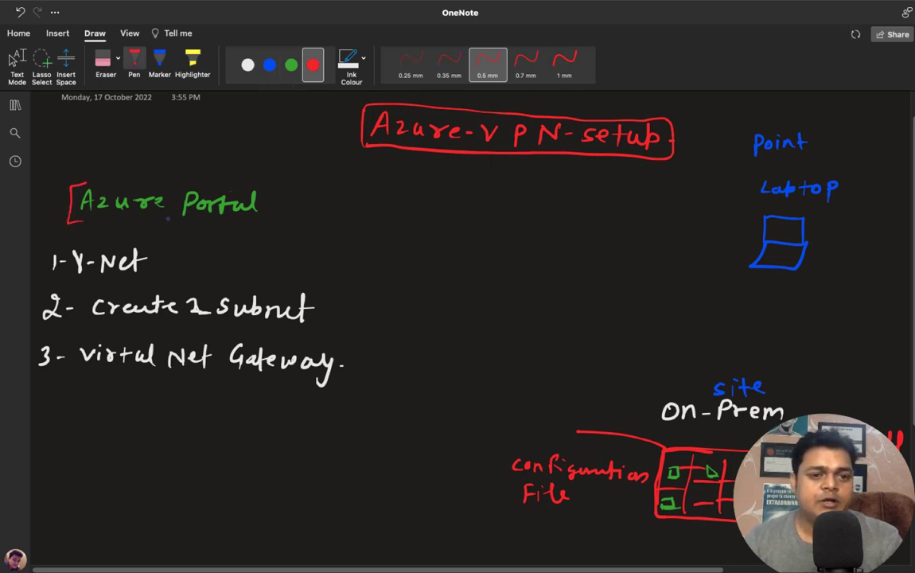
mouse_move(271, 186)
mouse_down()
mouse_move(271, 218)
mouse_move(330, 208)
mouse_move(336, 195)
mouse_up()
click(319, 193)
drag(338, 202, 347, 208)
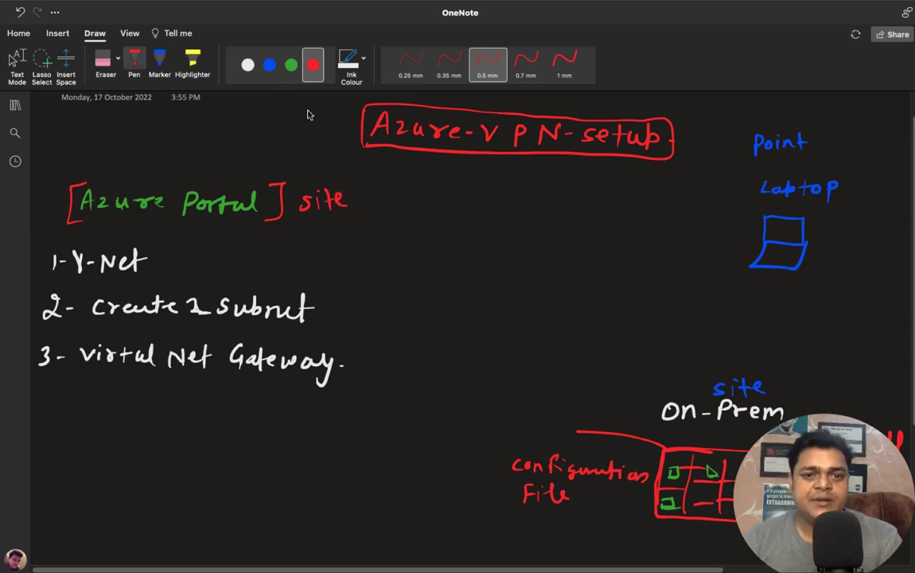
Draw green arrows from the Azure Portal site to the laptop and to the On-Prem site, and bracket the three-item list in green
click(292, 65)
drag(375, 204, 728, 189)
drag(714, 183, 716, 195)
mouse_move(375, 203)
mouse_down()
mouse_move(699, 380)
mouse_move(705, 367)
mouse_up()
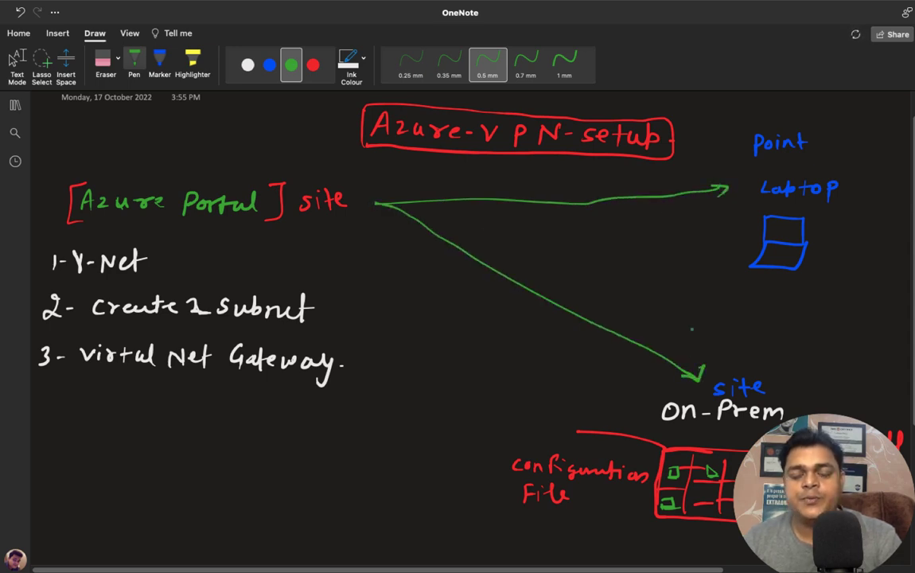
mouse_move(63, 241)
mouse_down()
mouse_move(48, 270)
mouse_move(32, 354)
mouse_move(55, 389)
mouse_up()
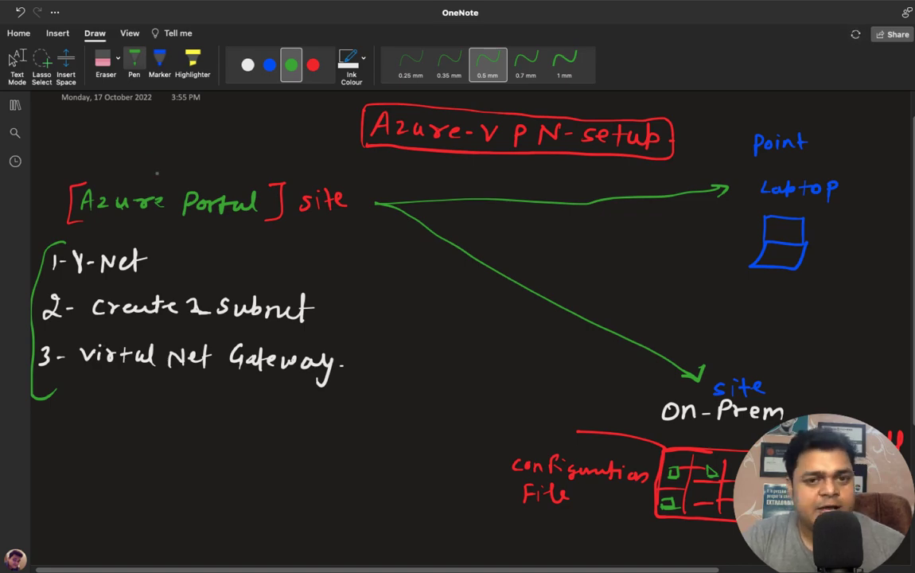
Switch to Chrome and open the Azure portal home page (portal.azure.com) in a new tab
key(ctrl+Left)
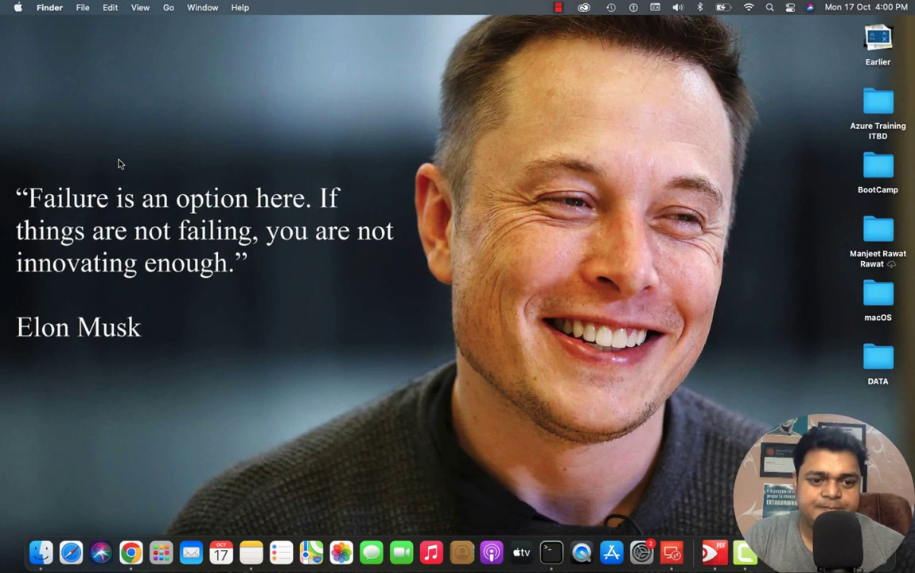
click(130, 552)
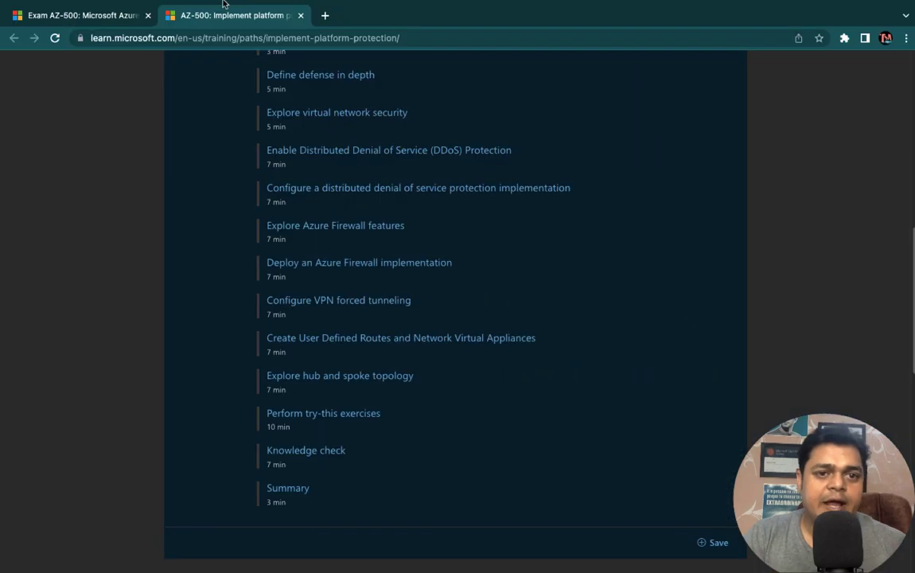
click(324, 16)
text(p)
key(Return)
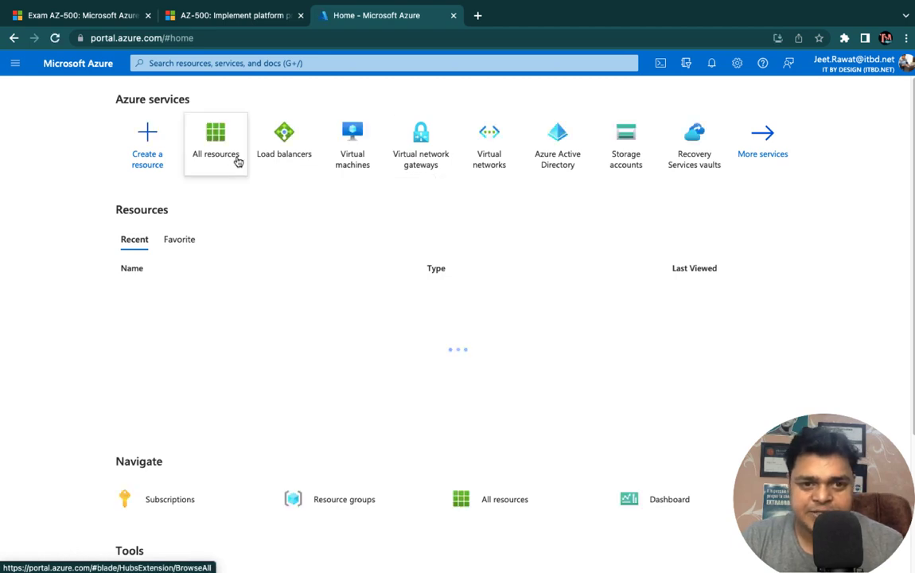
Show the Networking category in the Azure portal's list of all services
click(421, 156)
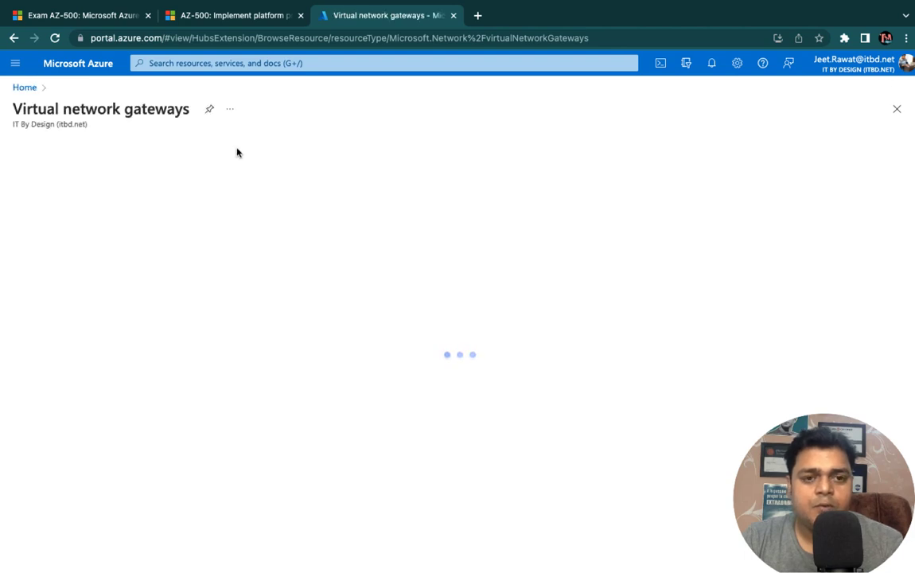
click(78, 63)
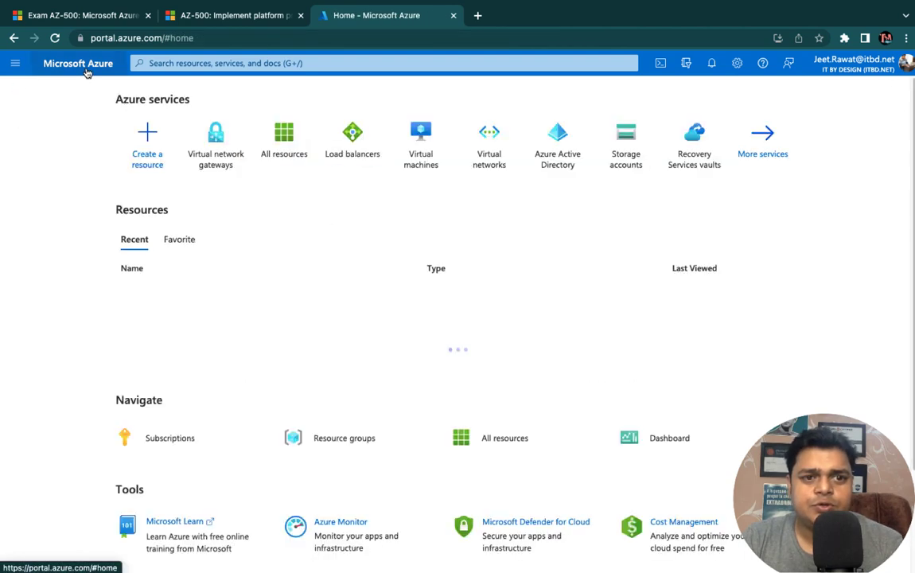
click(764, 152)
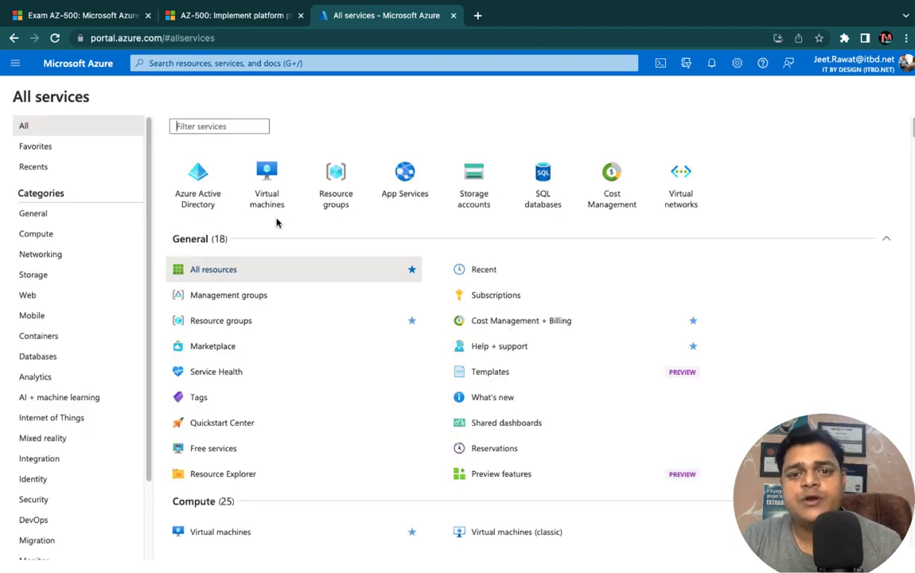
click(44, 254)
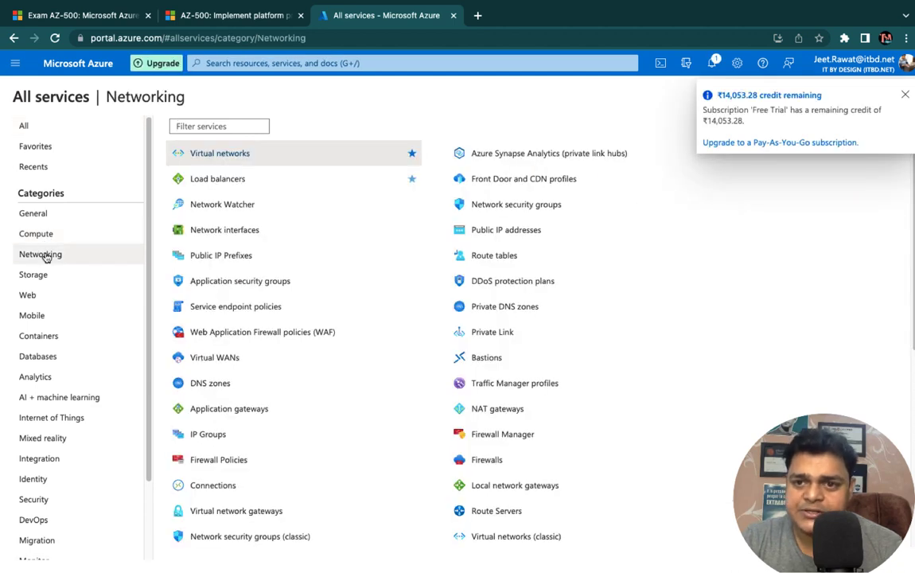
Start creating a new virtual network and assign it to the Domain resource group
click(905, 94)
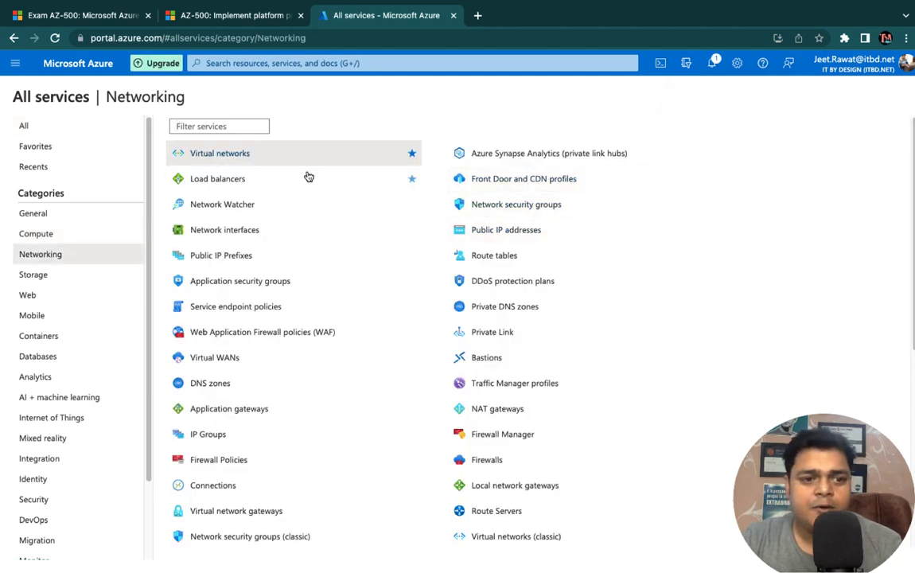
click(224, 155)
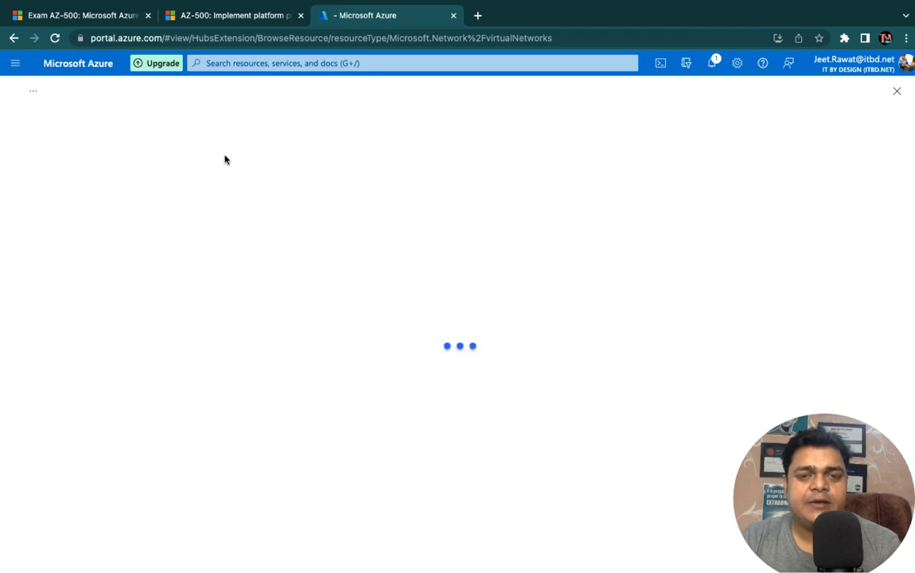
click(42, 151)
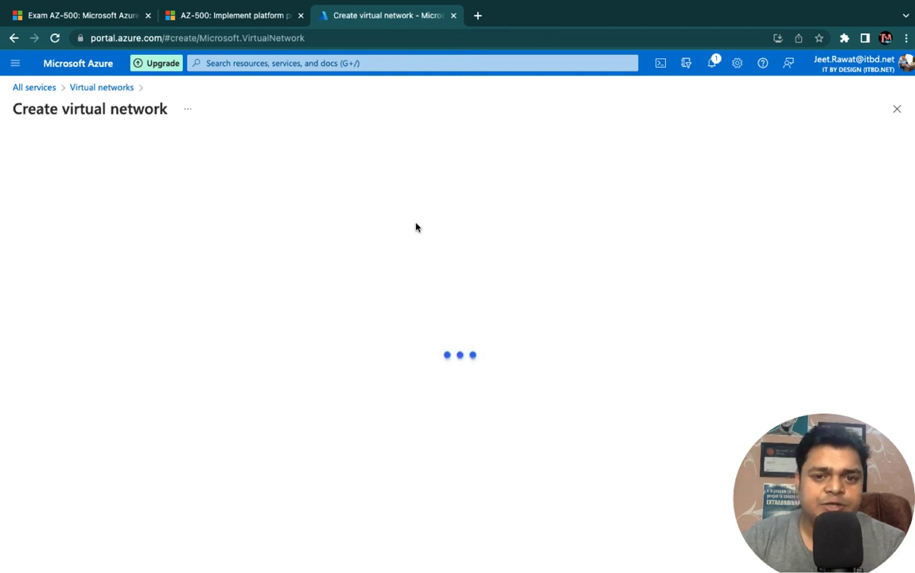
click(245, 288)
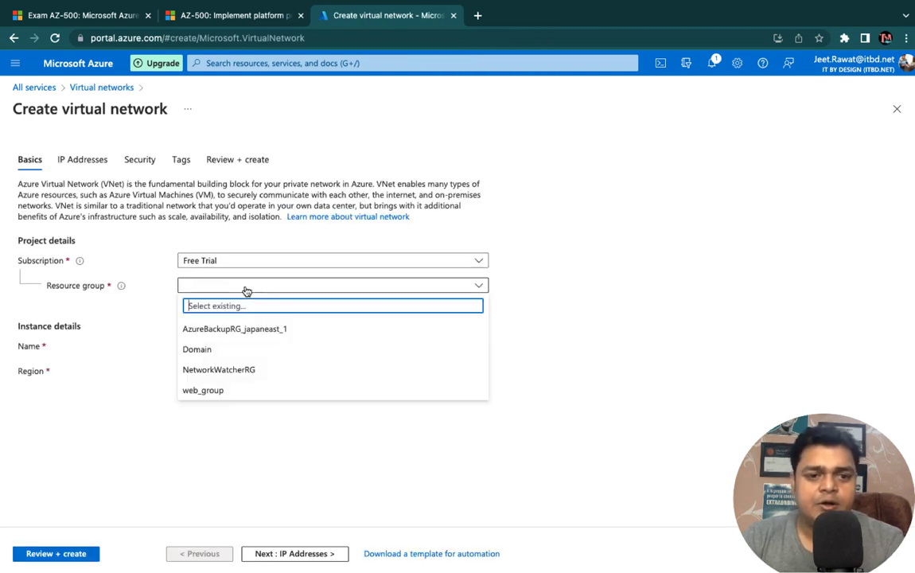
click(215, 350)
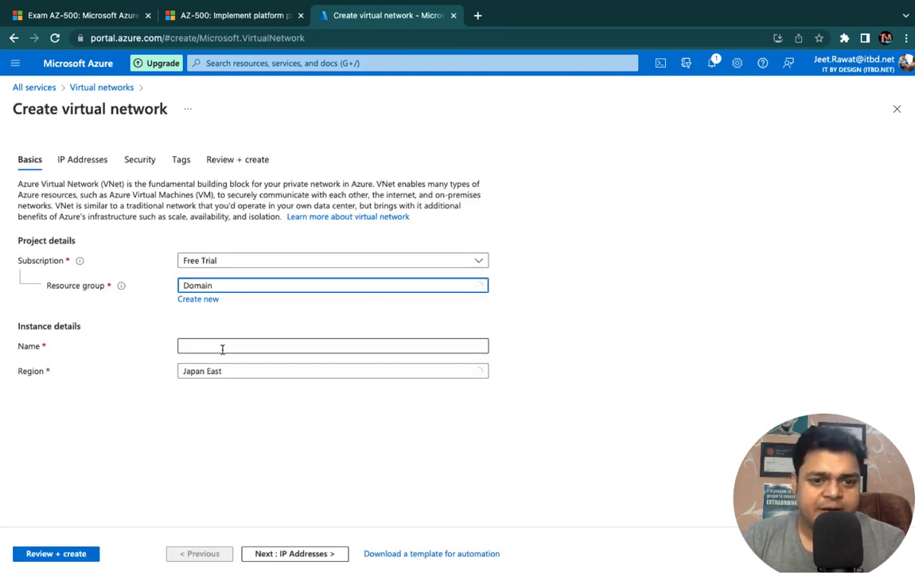
Name the new virtual network vpn-v-net
click(230, 350)
text(v)
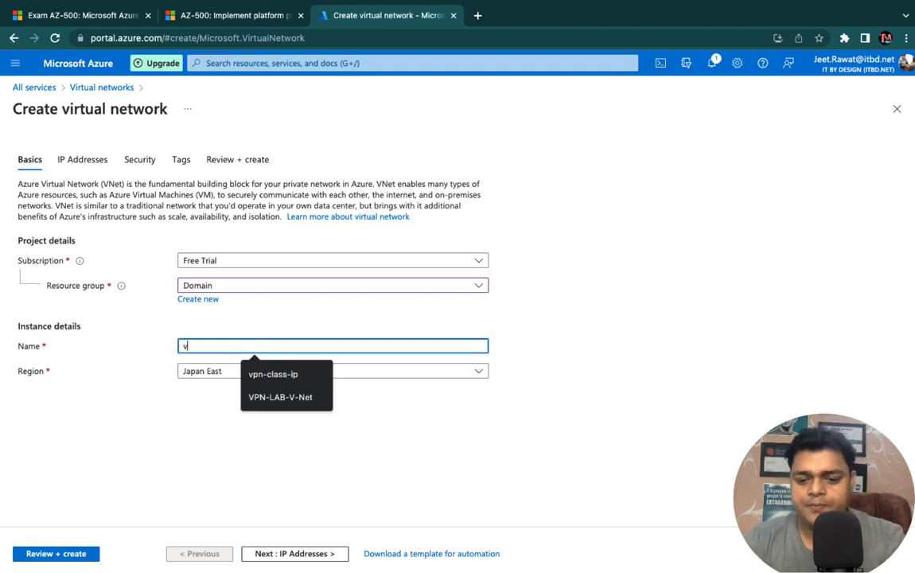
text(pn-v-ndt)
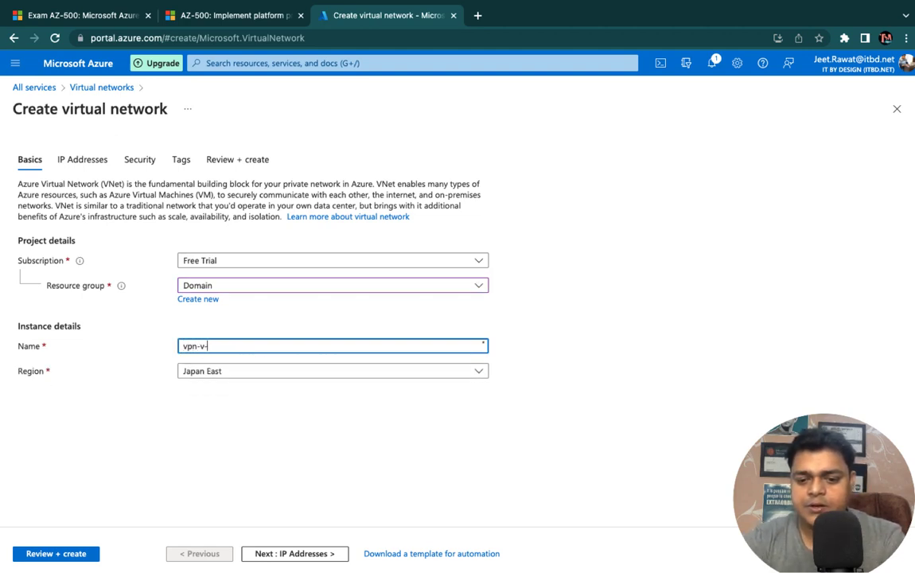
key(BackSpace)
key(BackSpace)
text(et)
click(355, 439)
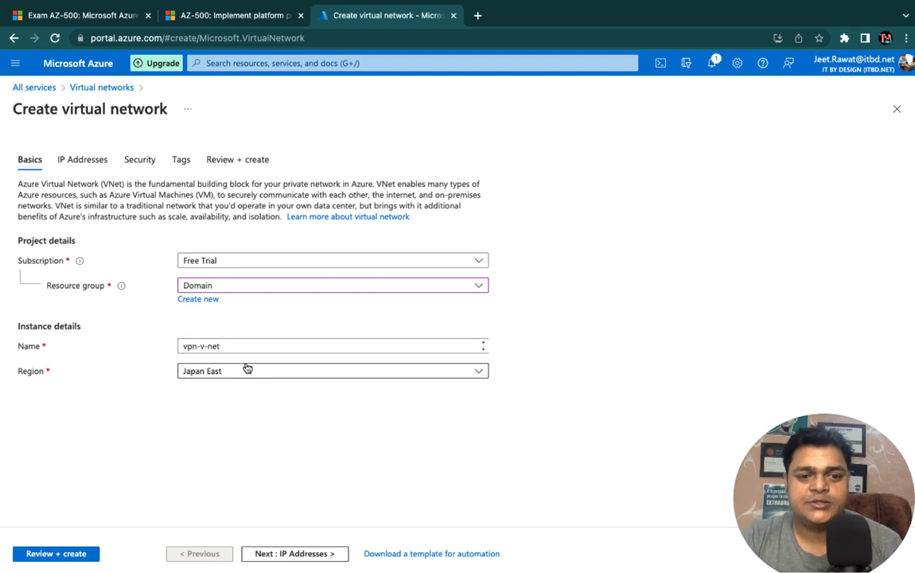
Set the virtual network's IPv4 address space to 192.168.1.0/25
click(309, 551)
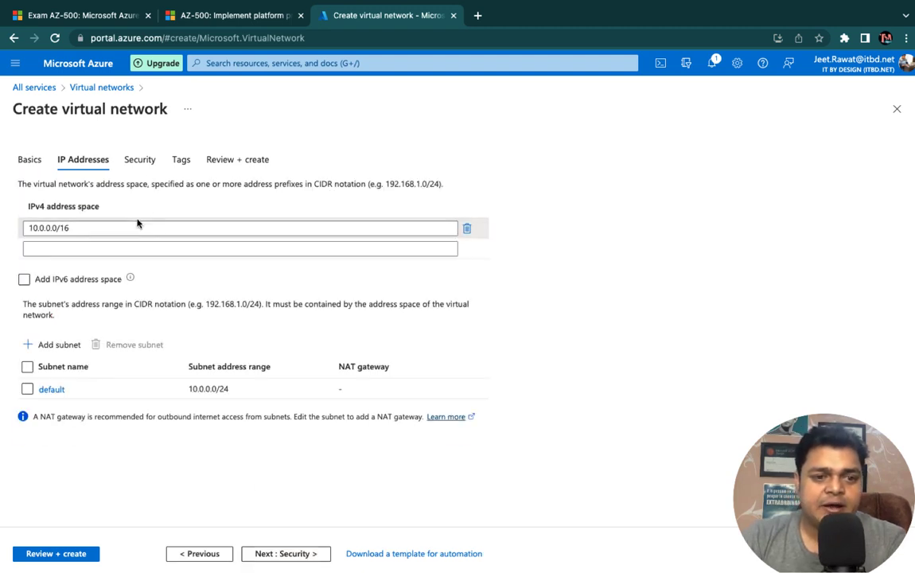
click(116, 230)
drag(117, 232, 2, 182)
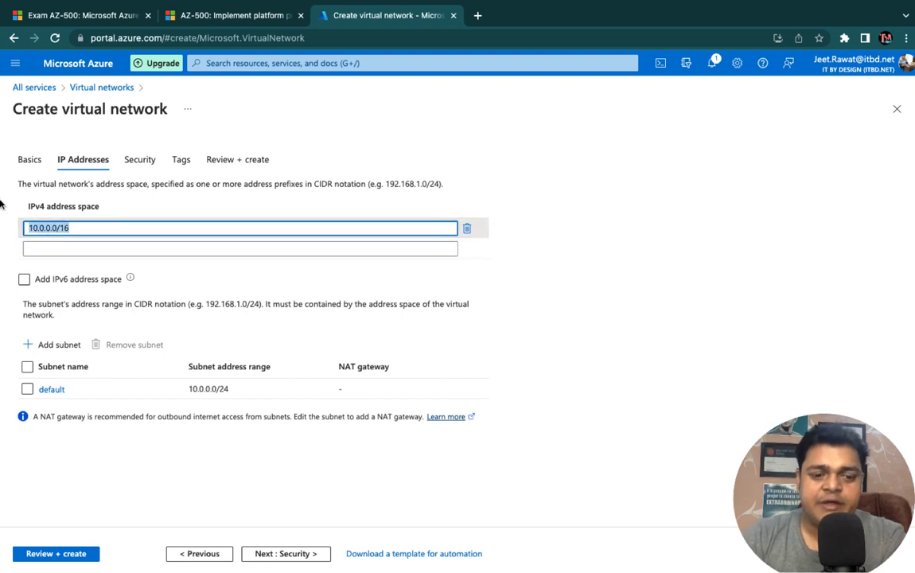
text(192.168.1.0/)
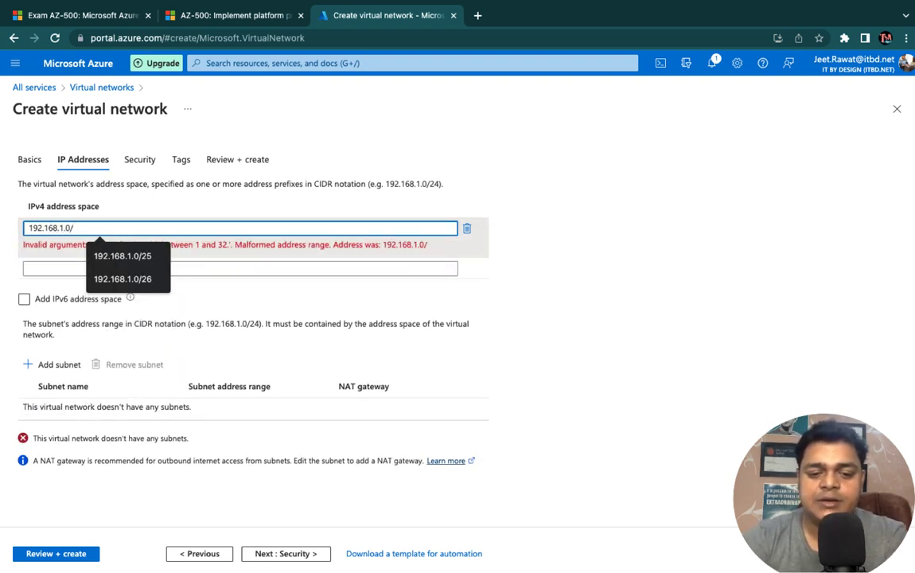
text(25)
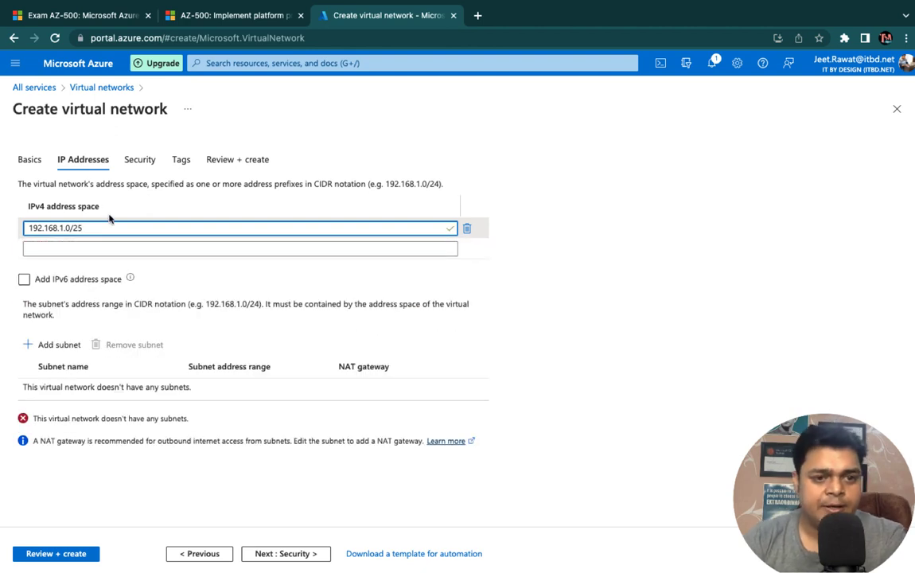
Add a subnet named VM-Subnet with the address range 192.168.1.0/26 and submit the virtual network configuration for review
click(55, 348)
text(VM-Subnet)
click(810, 188)
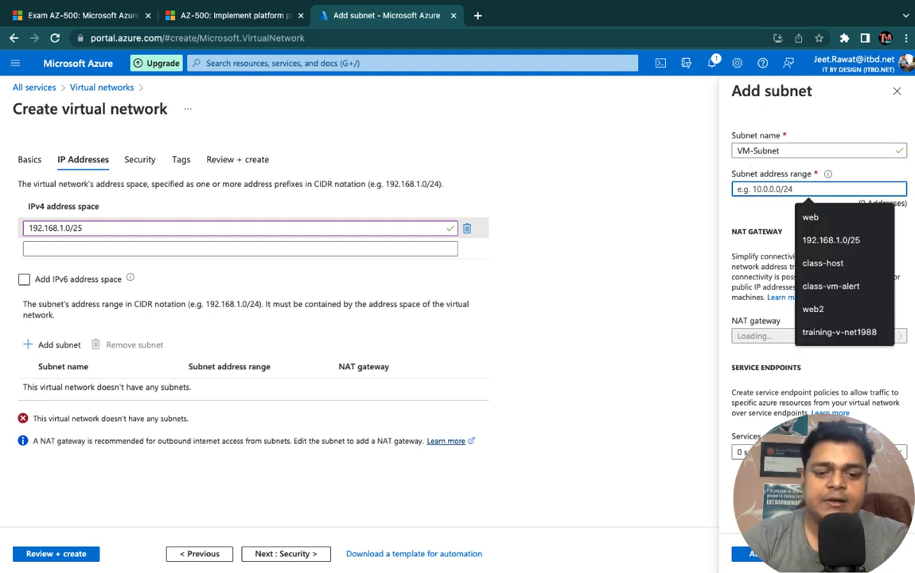
text(192.168.1.0/)
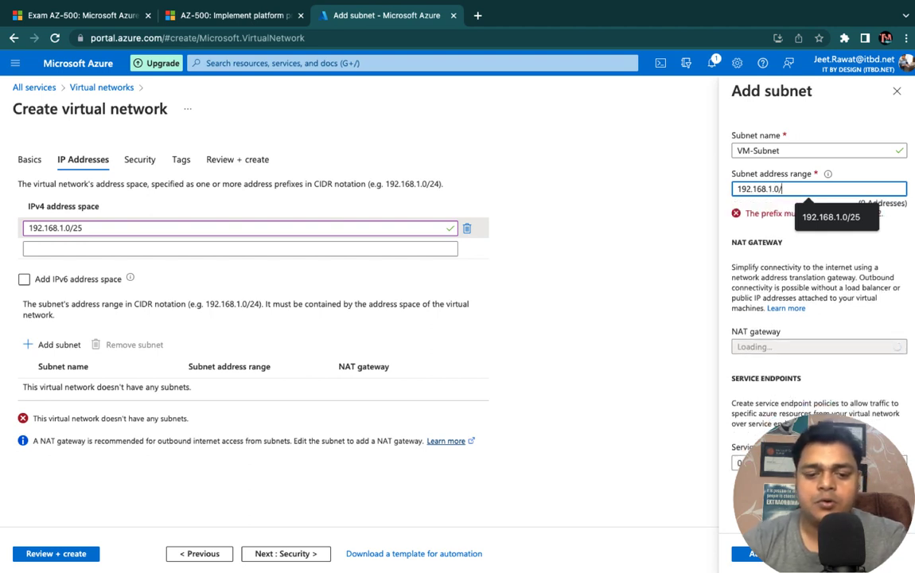
text(26)
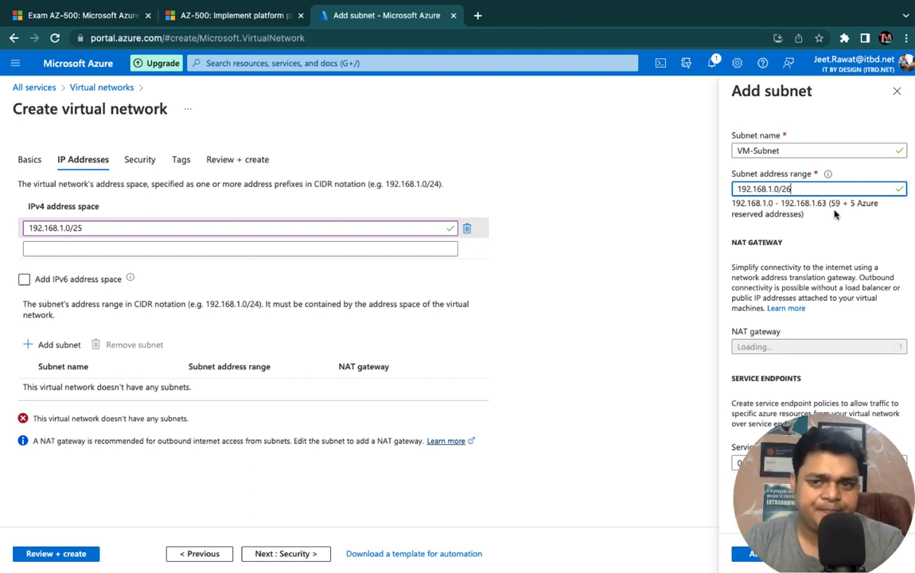
click(757, 558)
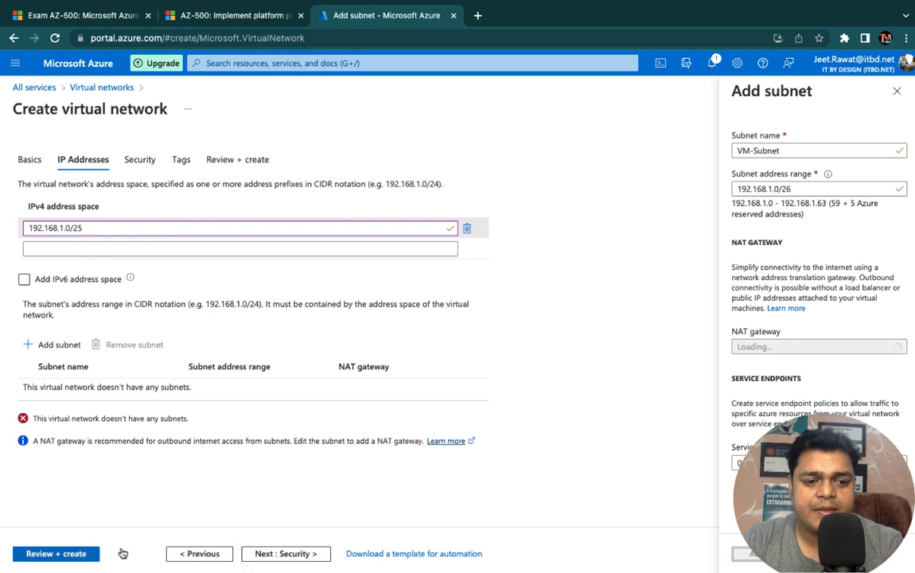
click(55, 557)
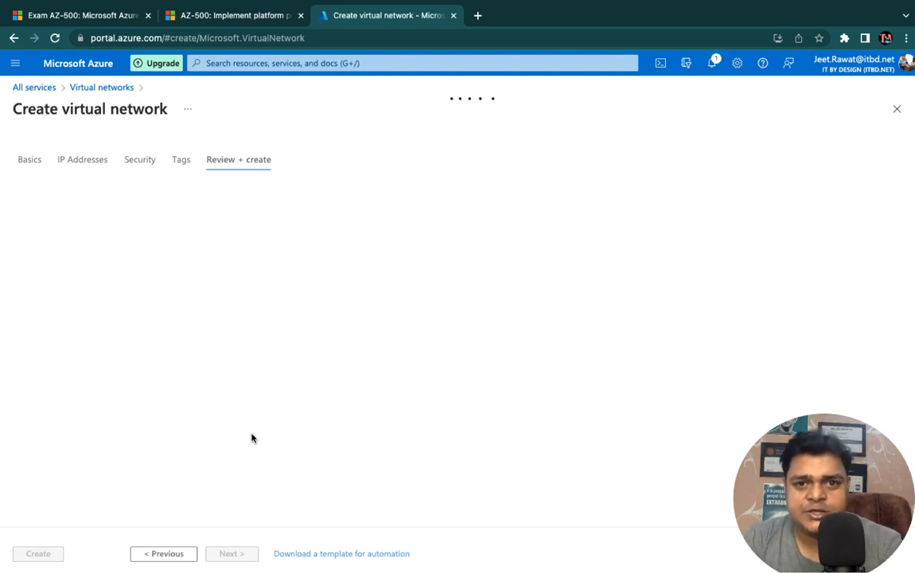
key(ctrl+Left)
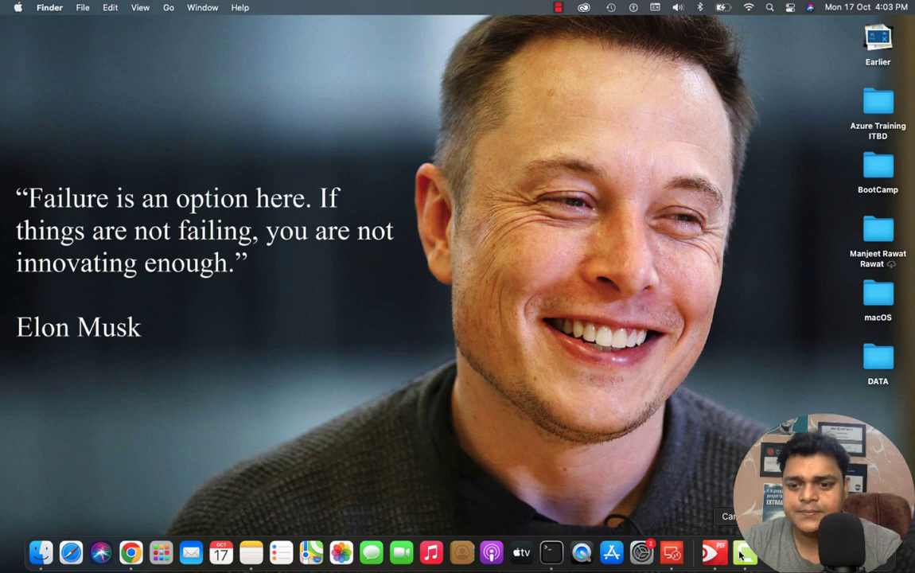
right_click(742, 556)
click(770, 413)
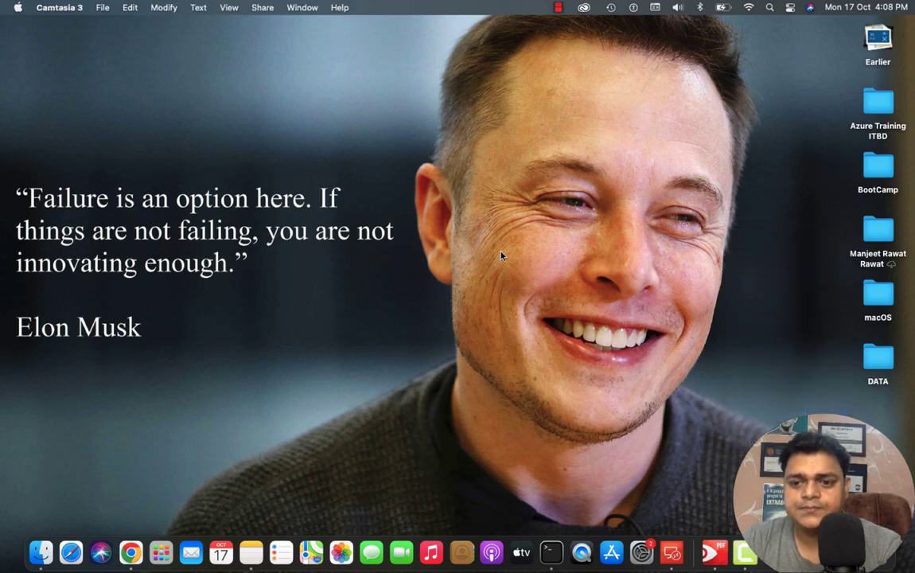
Switch to OneNote, write "Azure-V-Net" in white on an empty area of the page and enclose it in a blue box
key(ctrl+Right)
key(ctrl+Right)
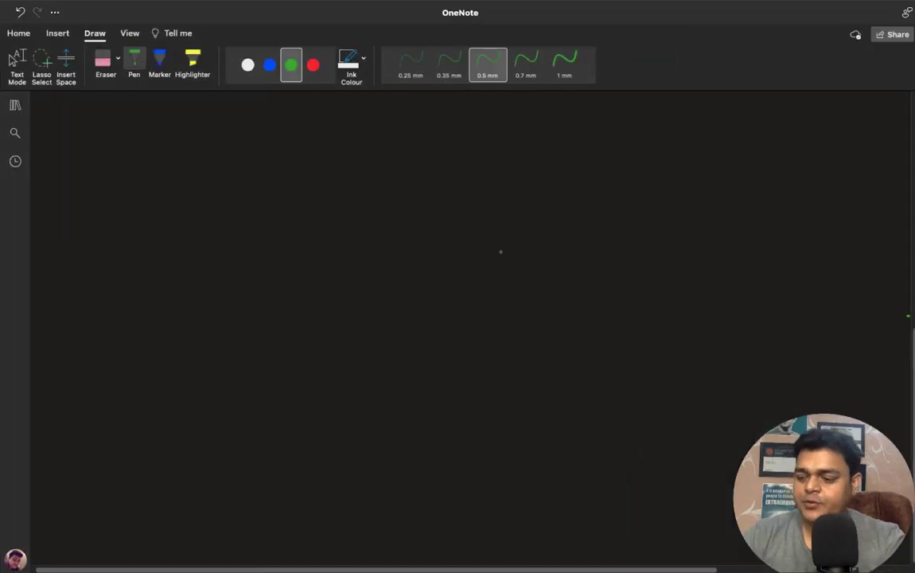
scroll(500, 252, up, 2)
scroll(501, 252, down, 2)
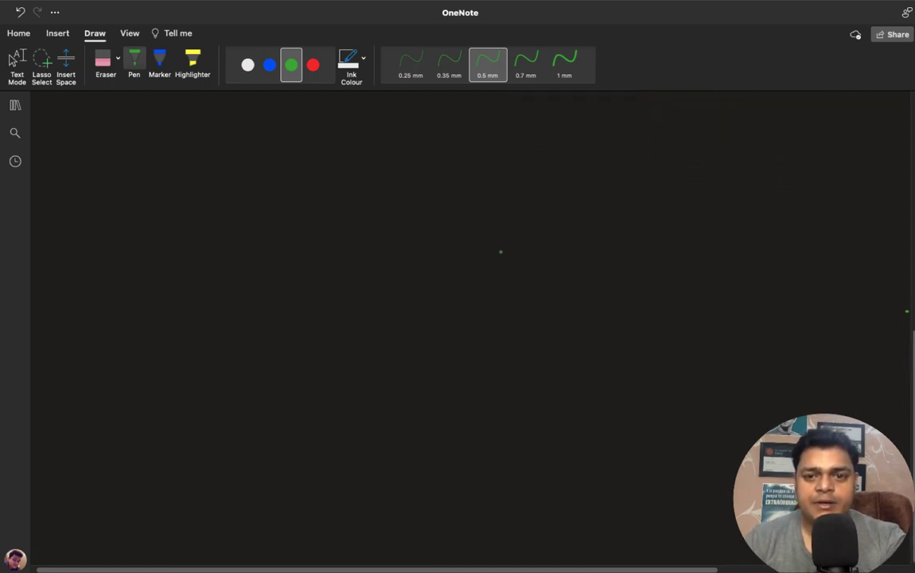
click(248, 65)
mouse_move(122, 245)
mouse_down()
mouse_move(115, 268)
mouse_move(131, 268)
mouse_up()
drag(118, 259, 147, 267)
mouse_move(148, 253)
mouse_down()
mouse_move(153, 266)
mouse_move(160, 253)
mouse_move(207, 267)
mouse_up()
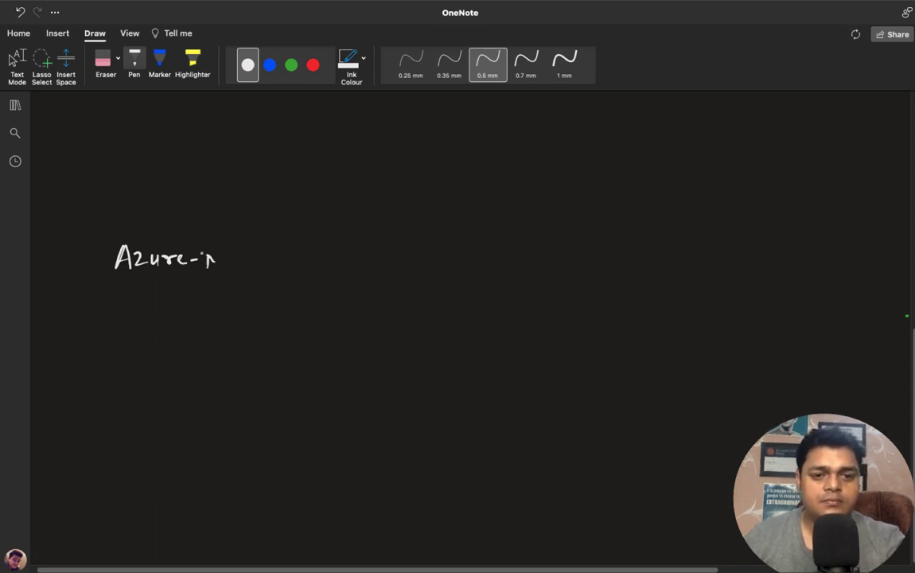
mouse_move(199, 251)
mouse_down()
mouse_move(254, 255)
mouse_move(266, 270)
mouse_move(277, 255)
mouse_move(276, 271)
mouse_up()
click(270, 65)
mouse_move(100, 291)
mouse_down()
mouse_move(107, 228)
mouse_move(247, 216)
mouse_move(262, 295)
mouse_move(102, 298)
mouse_up()
Write "Subnet VM" and, below it, "Virtual Gateway" in blue with a 0.7 mm pen to the right of the Azure-V-Net box
click(523, 64)
mouse_move(447, 170)
mouse_down()
mouse_move(435, 187)
mouse_move(462, 178)
mouse_move(511, 191)
mouse_move(548, 180)
mouse_move(570, 181)
mouse_move(575, 193)
mouse_up()
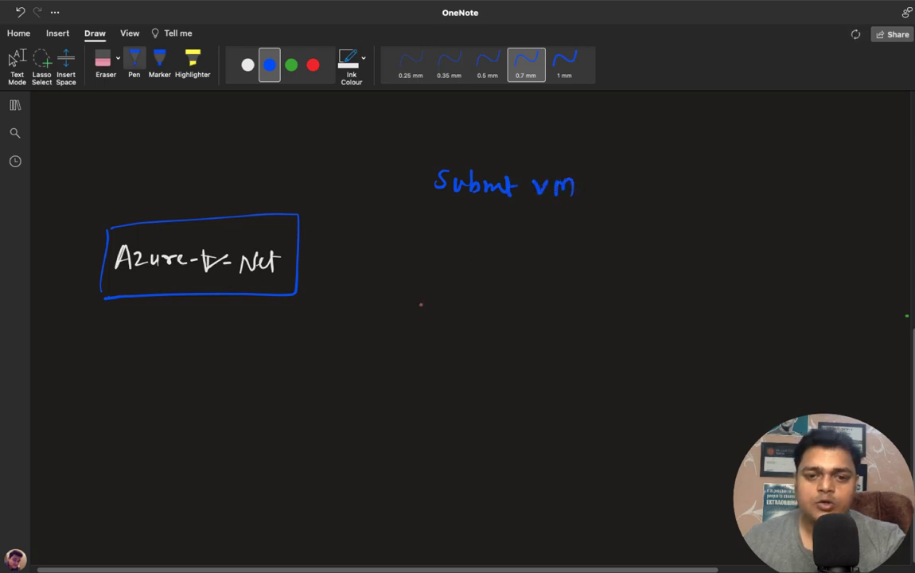
drag(449, 342, 505, 356)
drag(498, 345, 527, 355)
mouse_move(532, 334)
mouse_down()
mouse_move(533, 359)
mouse_move(567, 350)
mouse_move(595, 357)
mouse_up()
drag(587, 344, 640, 351)
drag(644, 341, 649, 369)
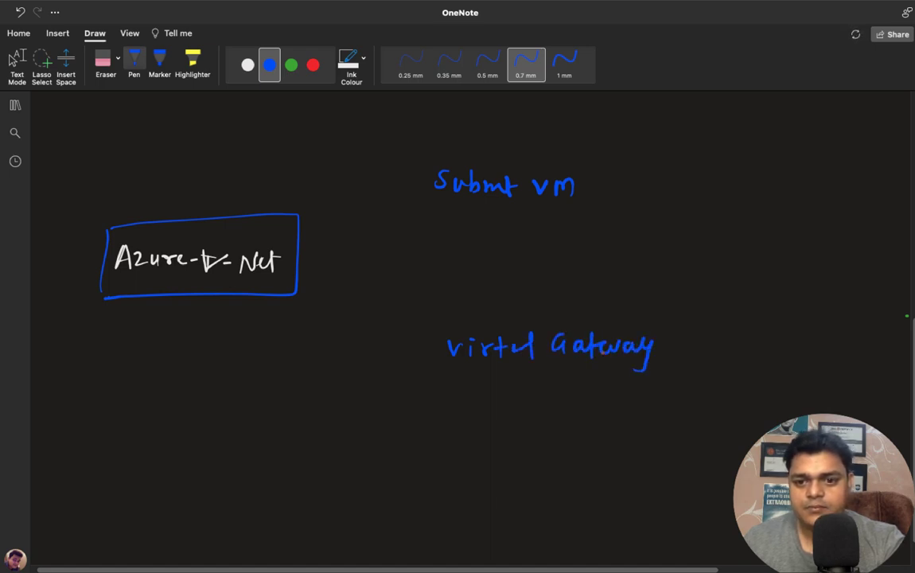
Enclose the subnet and gateway labels in red boxes and connect the Azure-V-Net box to each with a red arrow
click(313, 65)
mouse_move(428, 161)
mouse_down()
mouse_move(429, 195)
mouse_move(589, 157)
mouse_move(593, 204)
mouse_move(432, 205)
mouse_move(430, 191)
mouse_up()
drag(444, 328, 442, 367)
mouse_move(444, 324)
mouse_down()
mouse_move(667, 333)
mouse_move(443, 371)
mouse_up()
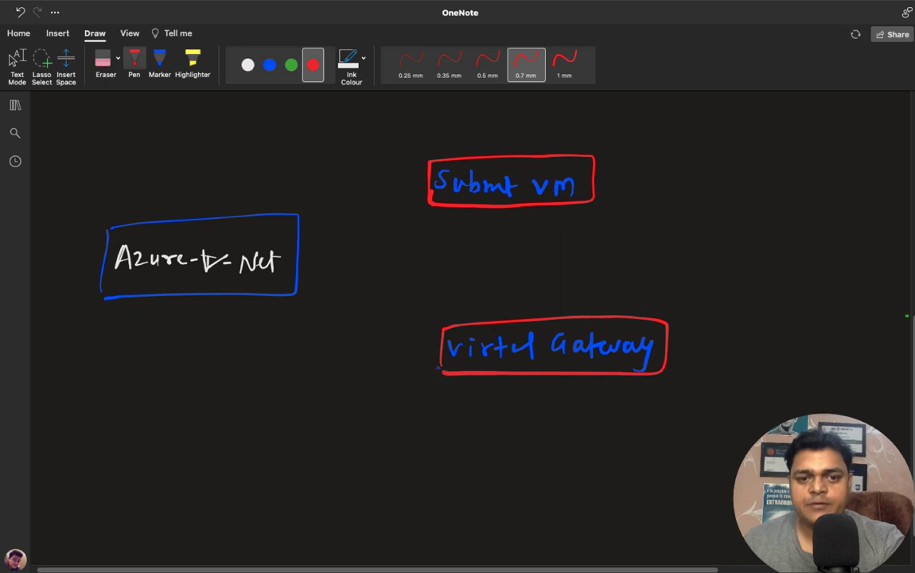
drag(301, 213, 425, 180)
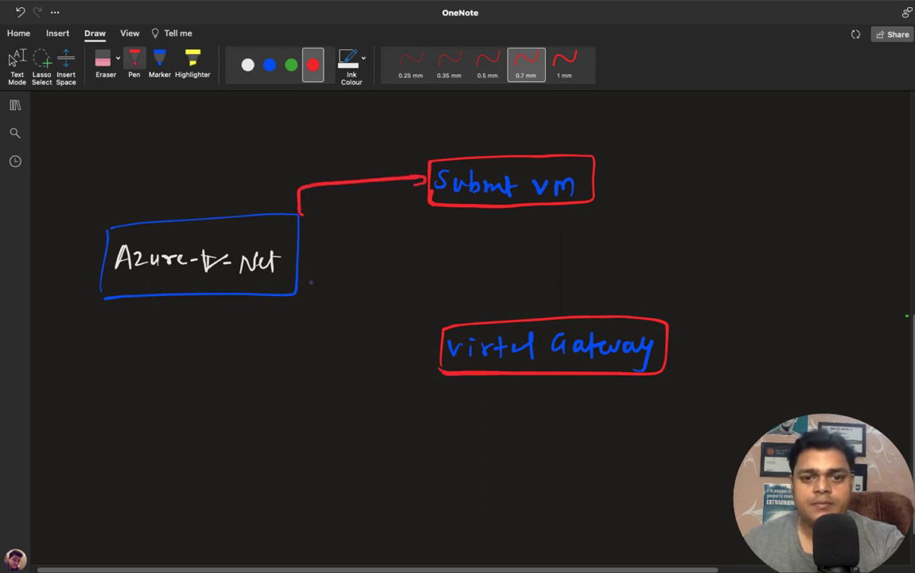
drag(297, 294, 440, 324)
Draw a row of four small red computers above the subnet VM box
mouse_move(429, 126)
mouse_down()
mouse_move(431, 136)
mouse_move(449, 134)
mouse_move(447, 145)
mouse_move(497, 132)
mouse_move(499, 144)
mouse_move(546, 145)
mouse_up()
mouse_move(563, 125)
mouse_down()
mouse_move(563, 141)
mouse_move(582, 141)
mouse_up()
drag(566, 143, 581, 144)
Draw a blue arrow from the Virtual Gateway box down to a blue computer sketched beyond its tip
click(270, 64)
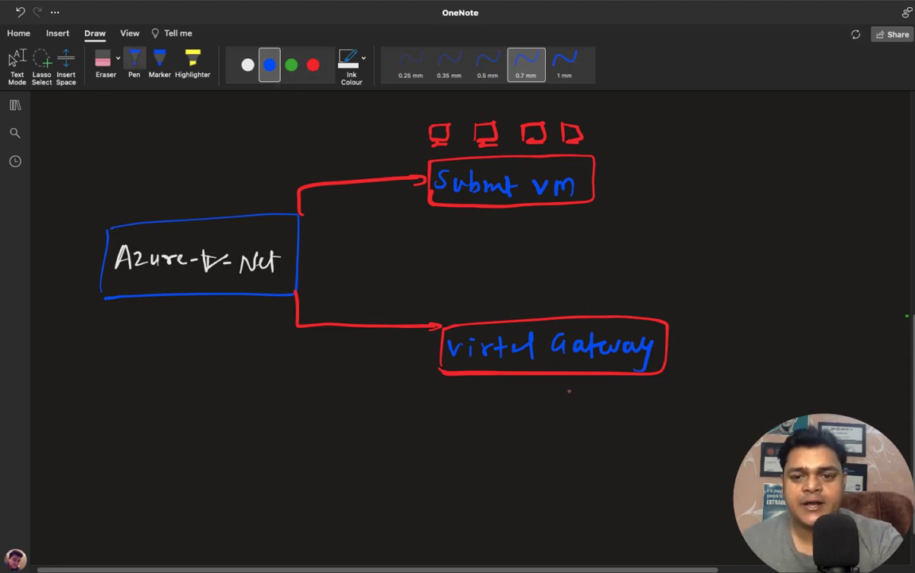
mouse_move(568, 379)
mouse_down()
mouse_move(607, 468)
mouse_move(705, 471)
mouse_move(700, 481)
mouse_move(731, 480)
mouse_move(736, 503)
mouse_up()
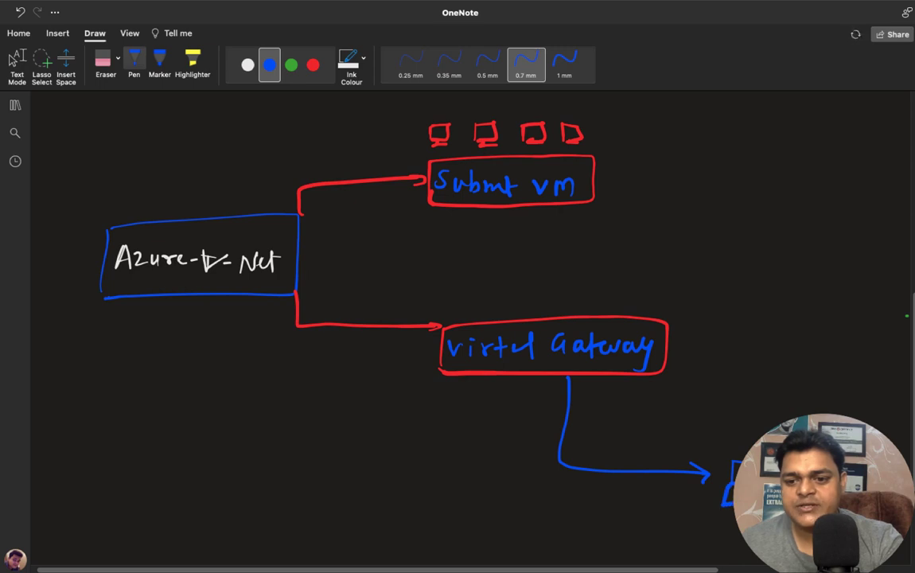
drag(733, 448, 733, 470)
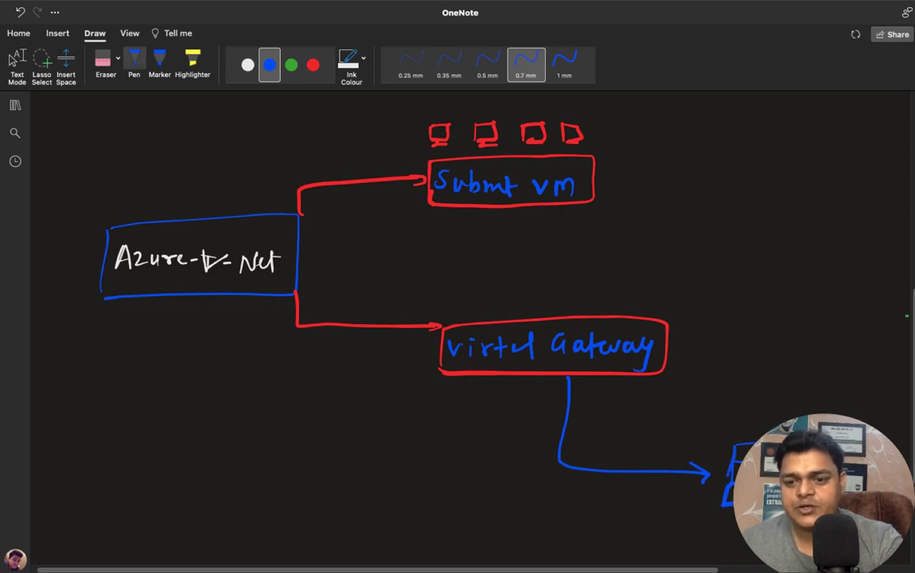
Write an on-prem label in green below the blue computer and "ISP" in green above the blue arrow
click(291, 64)
mouse_move(694, 526)
mouse_down()
mouse_move(713, 536)
mouse_move(725, 530)
mouse_up()
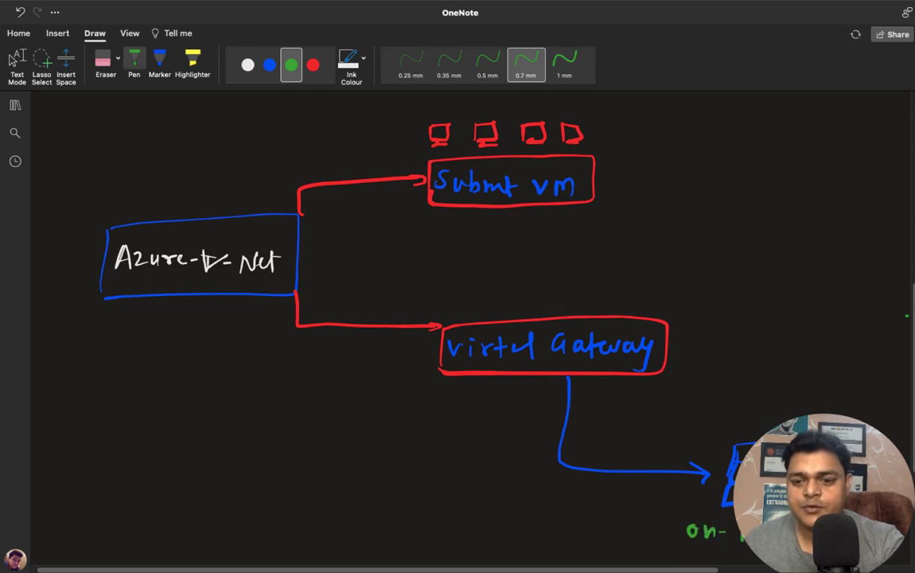
mouse_move(618, 442)
mouse_down()
mouse_move(619, 460)
mouse_move(647, 459)
mouse_up()
drag(647, 443, 651, 452)
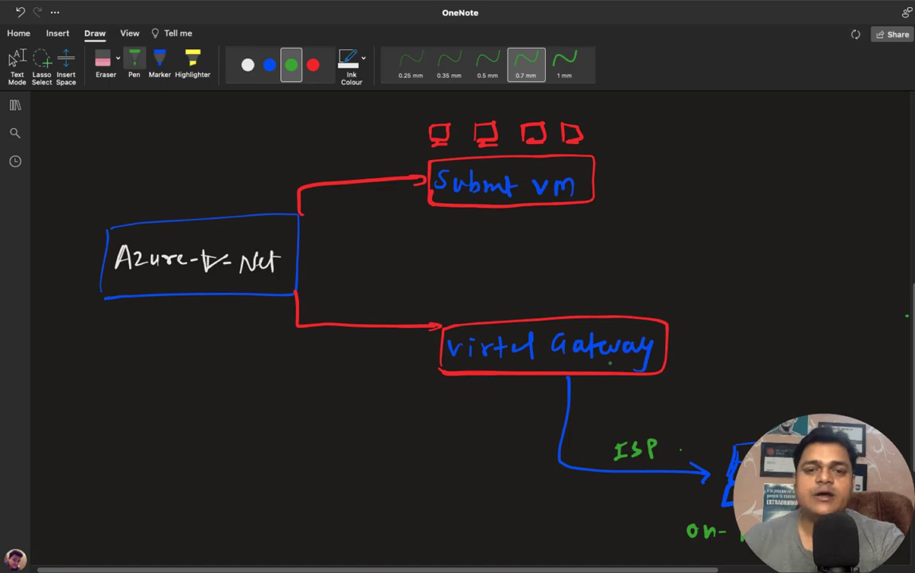
Switch back to the Azure portal in Chrome and open the subnets of the deployed vpn-v-net virtual network
key(ctrl+Left)
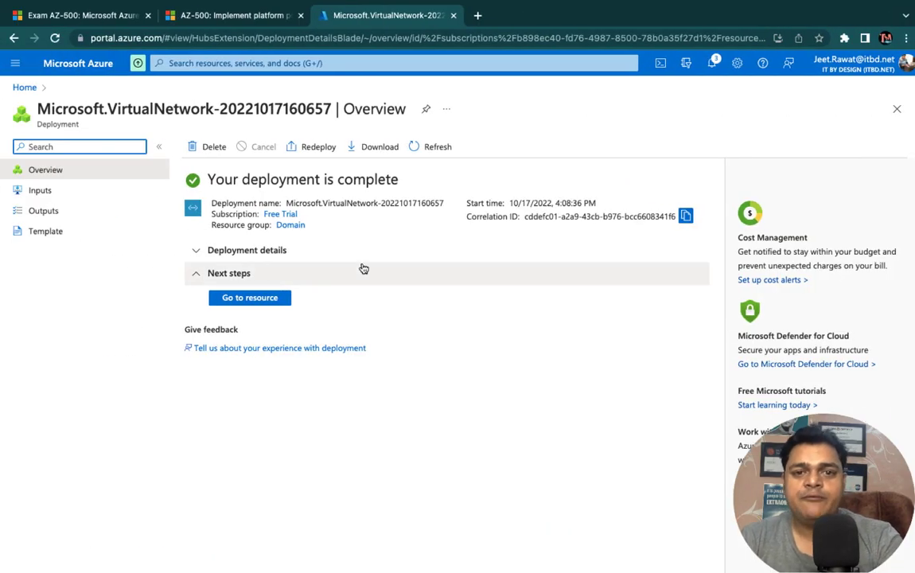
click(261, 298)
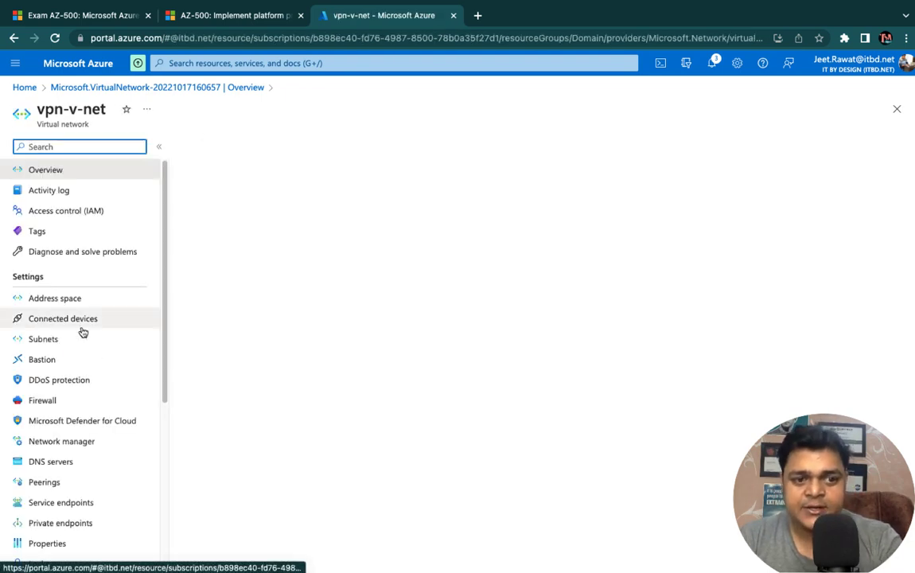
click(52, 345)
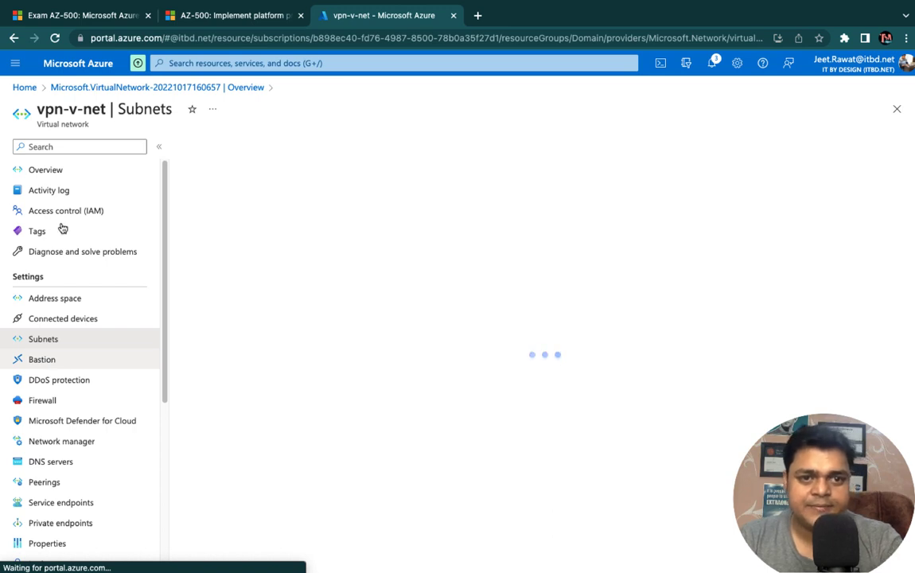
right_click(97, 65)
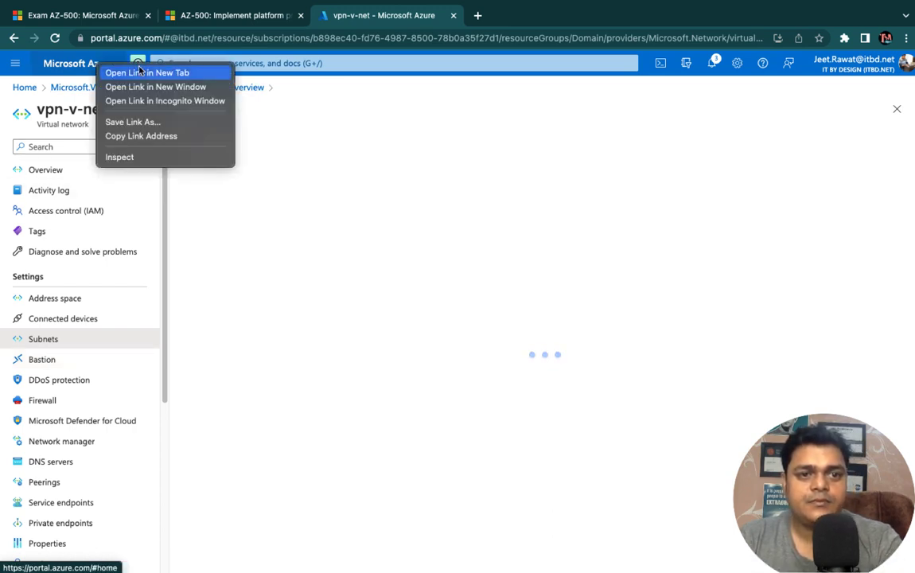
click(139, 71)
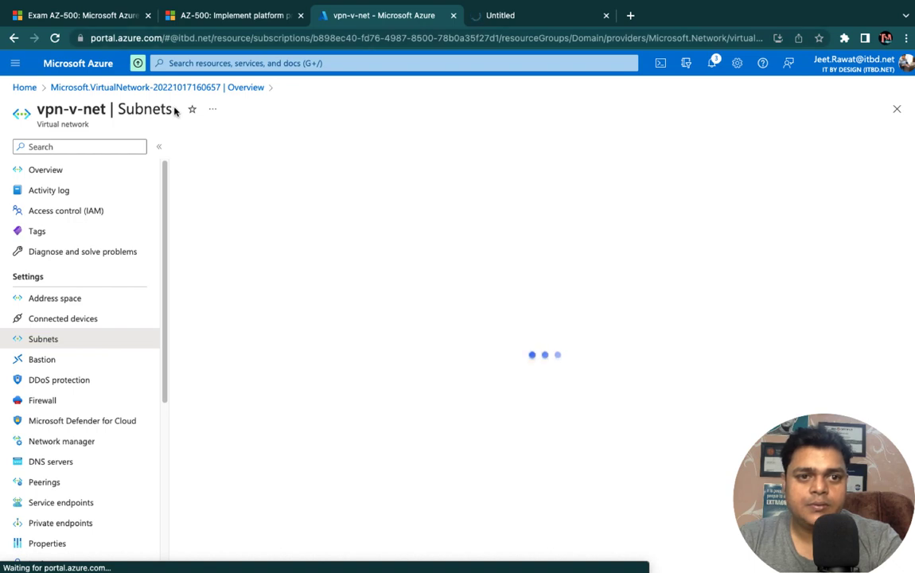
click(57, 171)
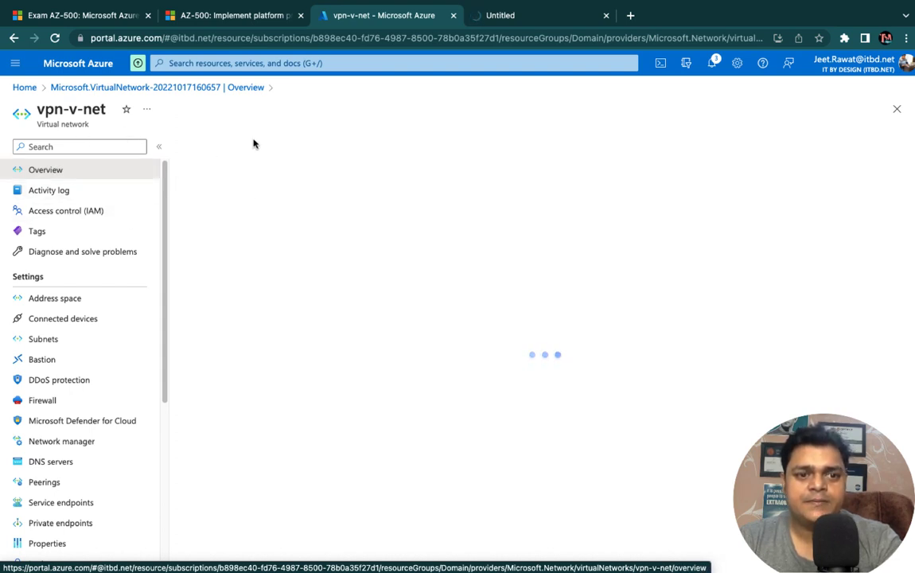
click(494, 17)
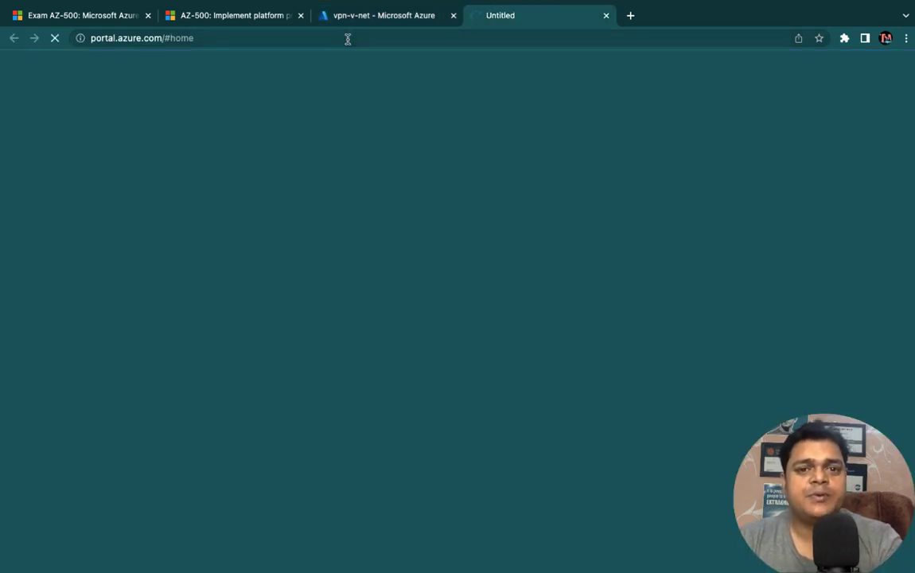
click(376, 25)
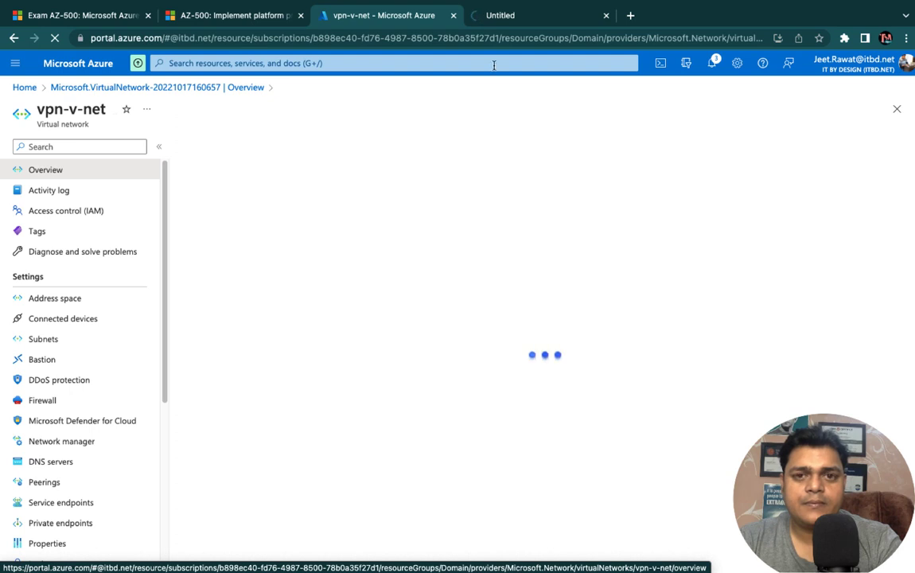
click(507, 16)
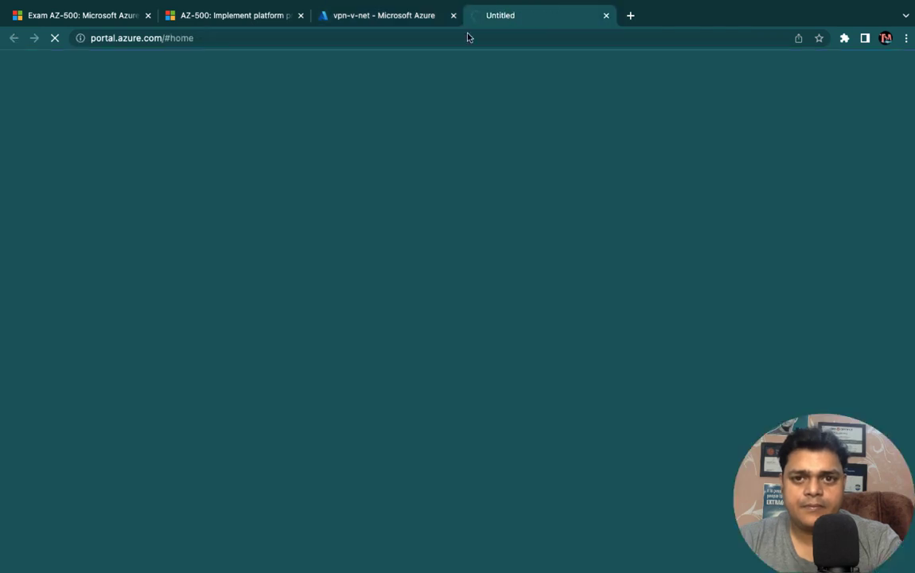
click(606, 16)
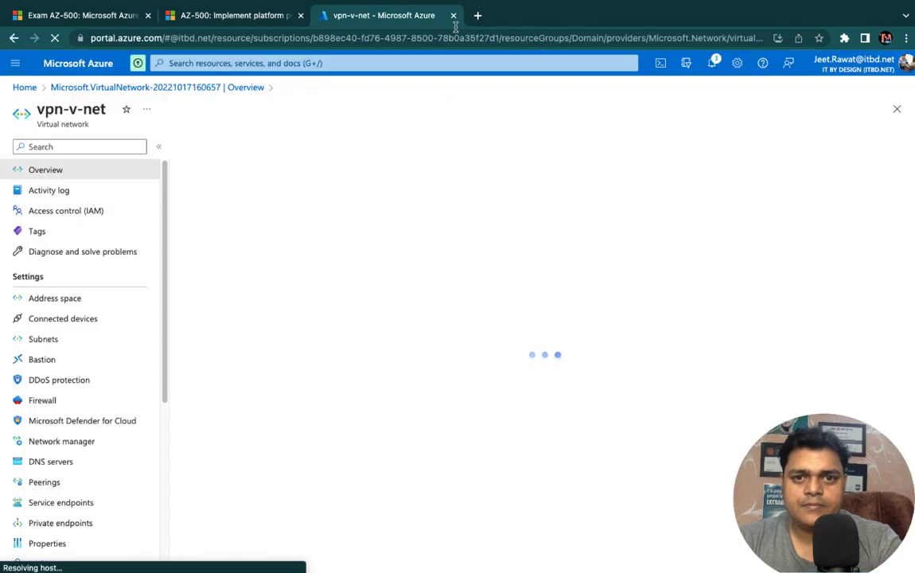
right_click(93, 63)
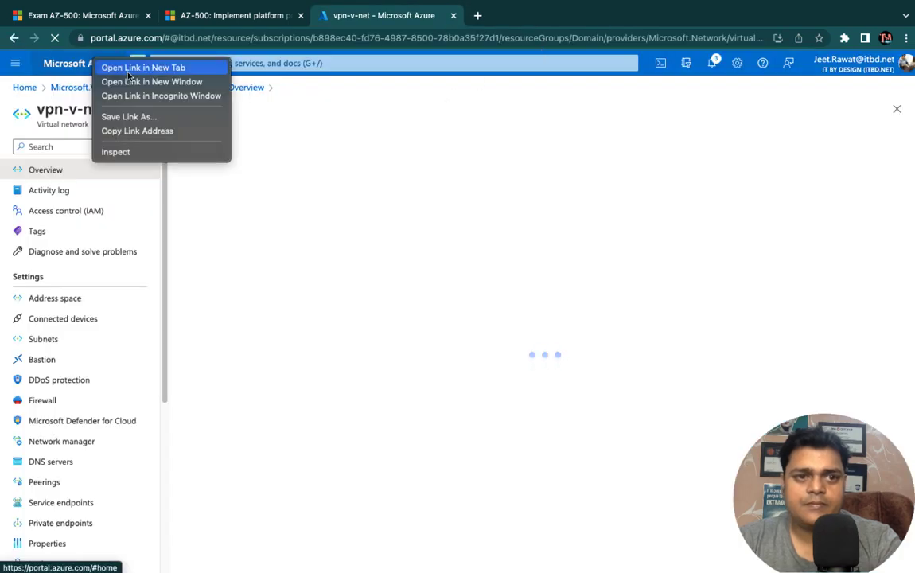
click(128, 71)
key(ctrl+Left)
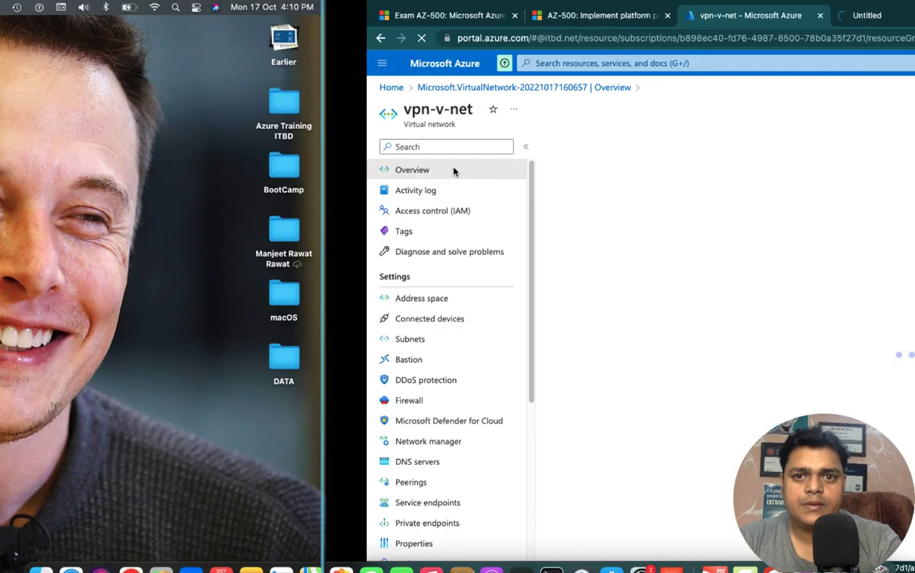
right_click(744, 551)
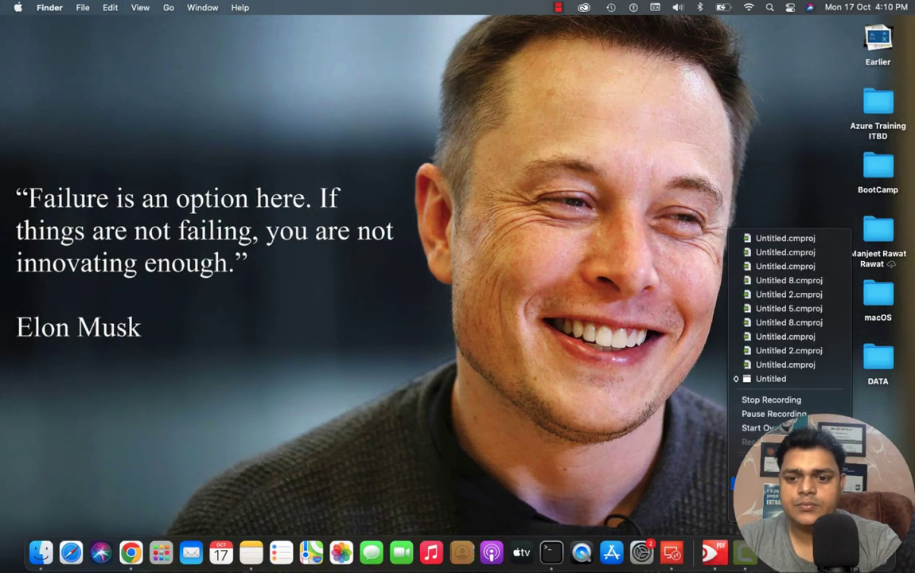
click(773, 414)
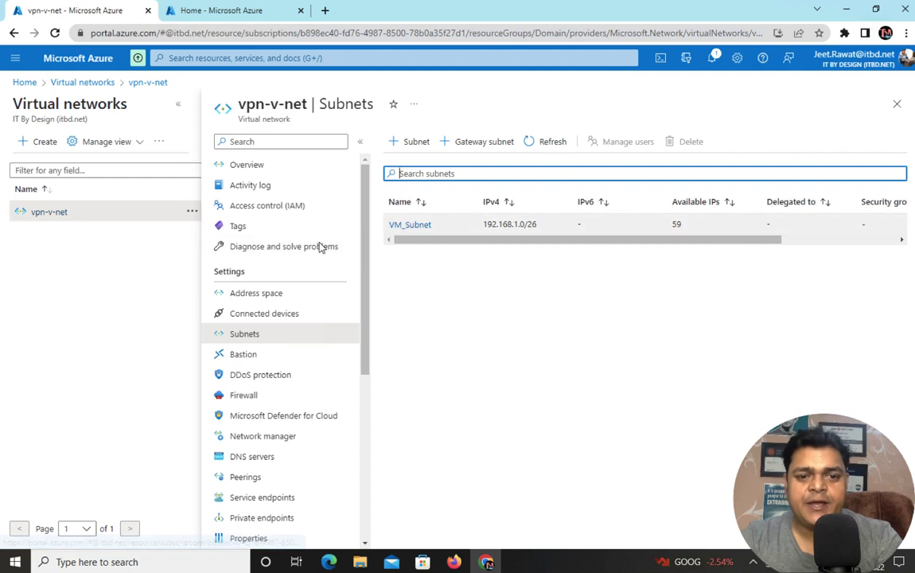
From the portal home page, start creating a virtual network gateway and name it vpn-gateway
click(234, 16)
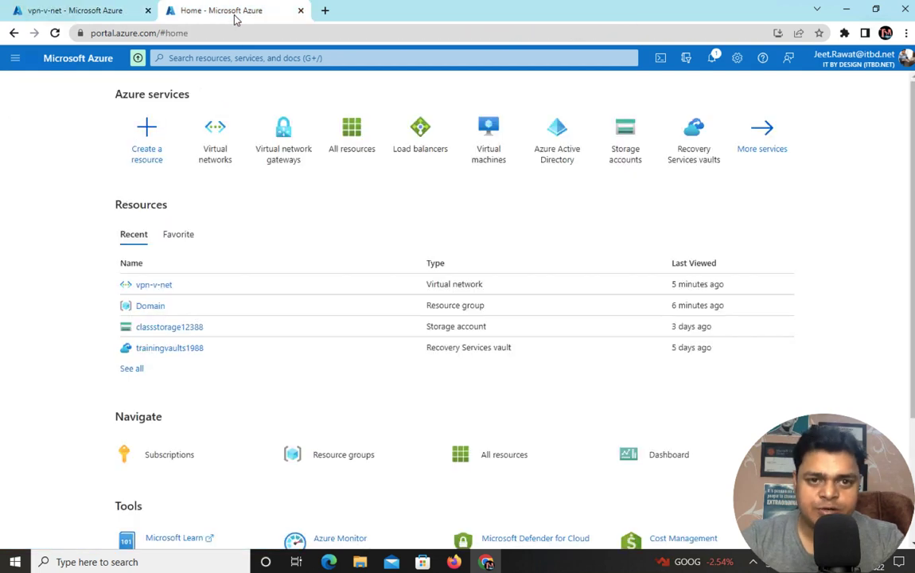
click(285, 148)
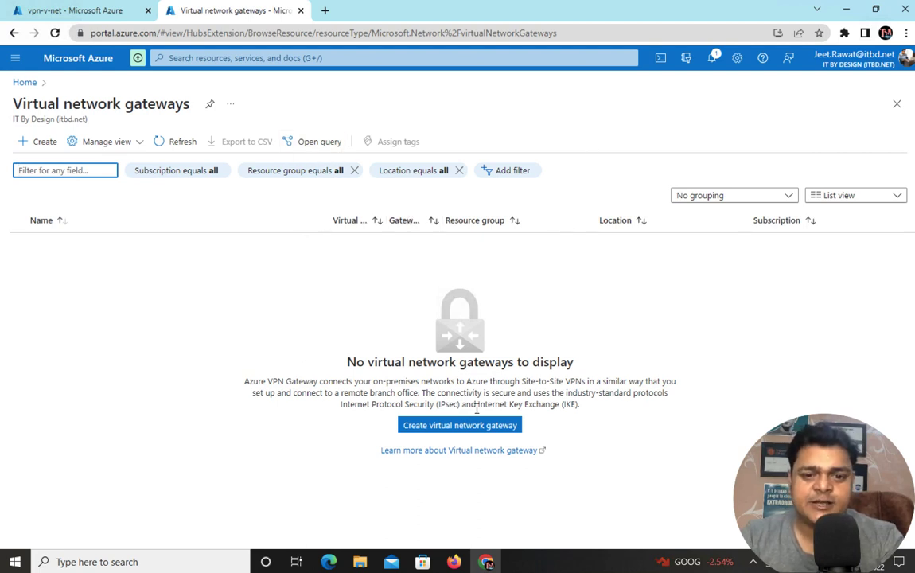
click(454, 432)
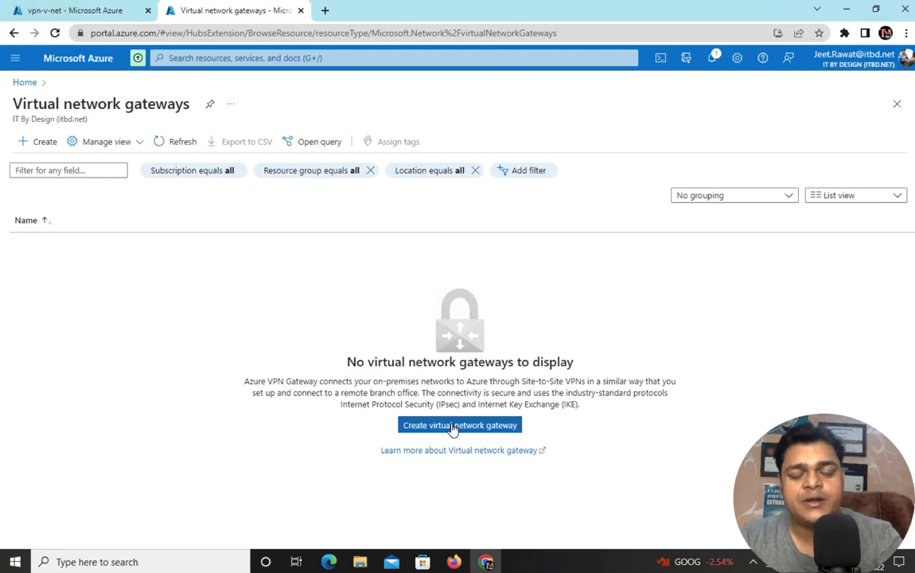
click(453, 427)
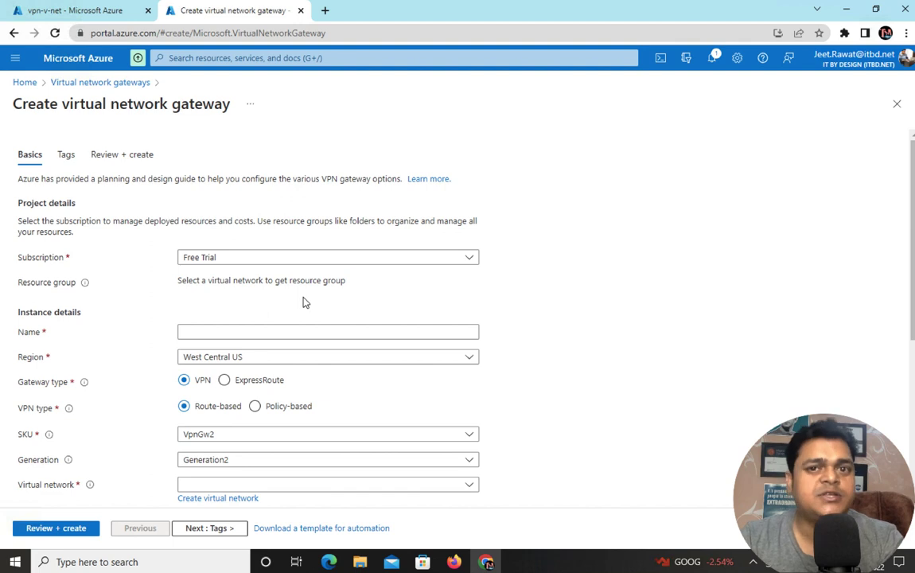
scroll(303, 302, down, 3)
click(231, 200)
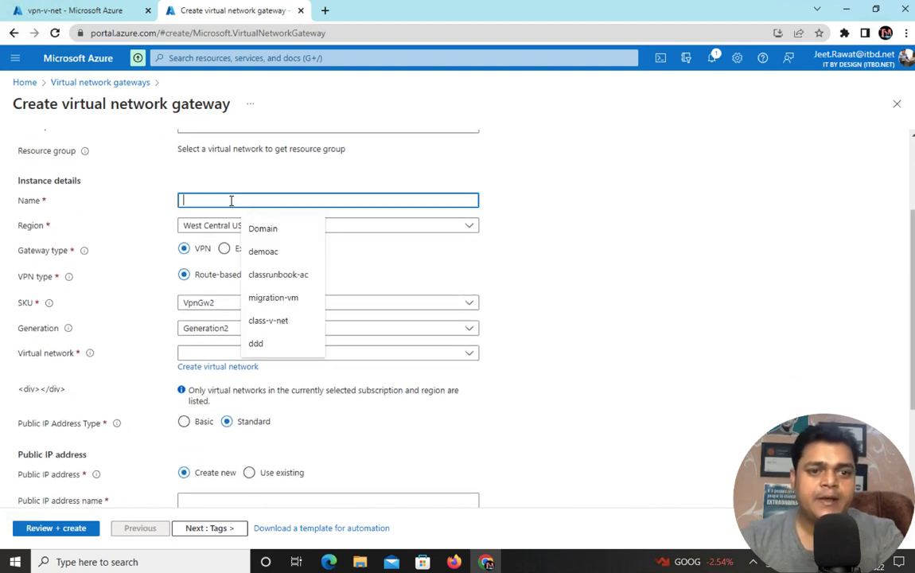
text(vp)
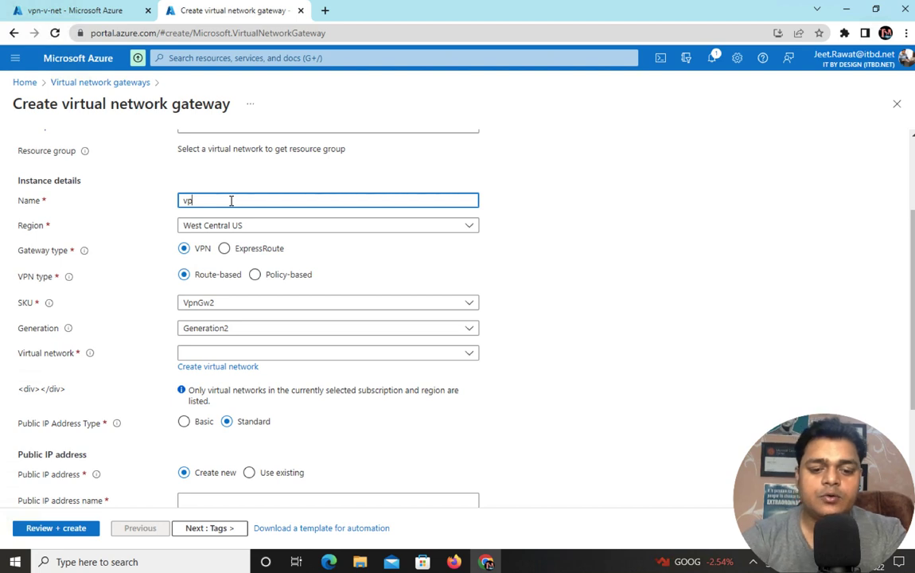
text(n-gateway)
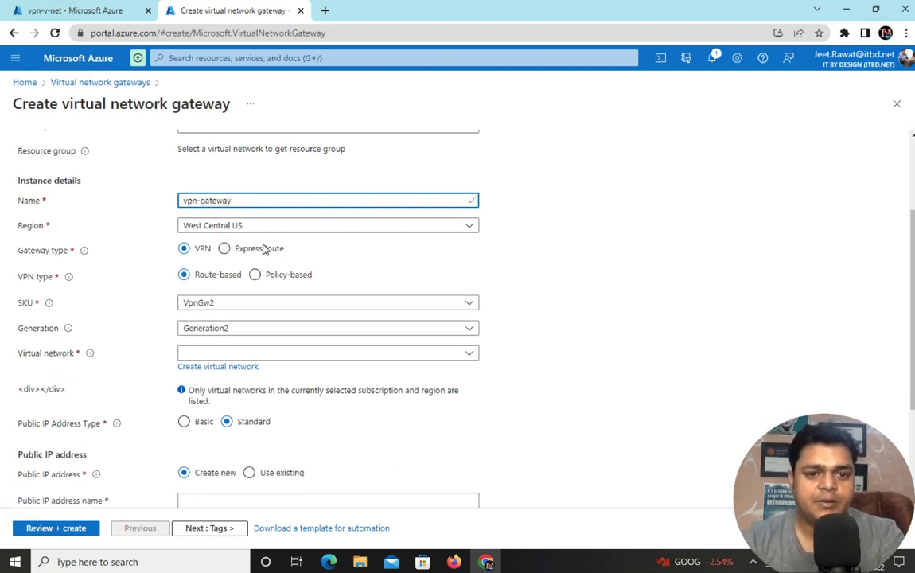
click(213, 226)
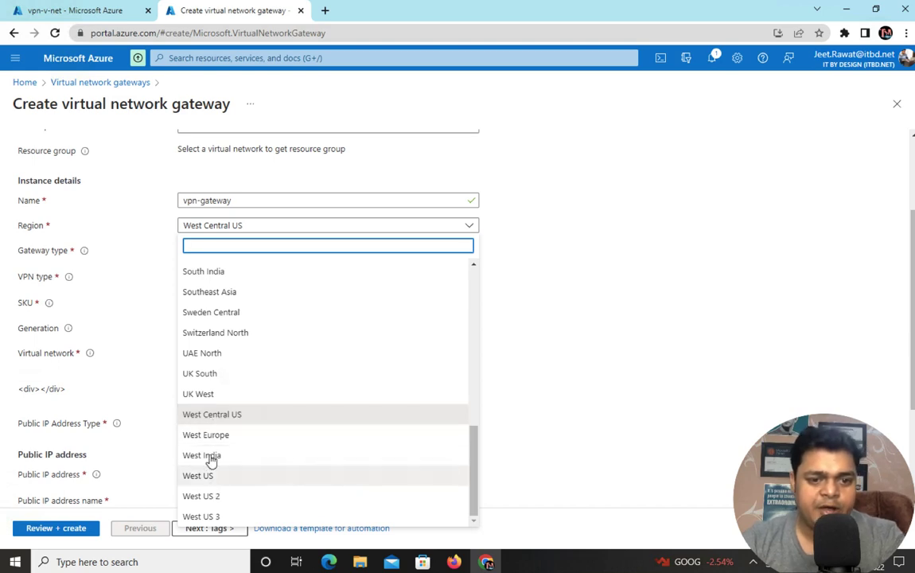
key(Escape)
key(Up)
key(Up)
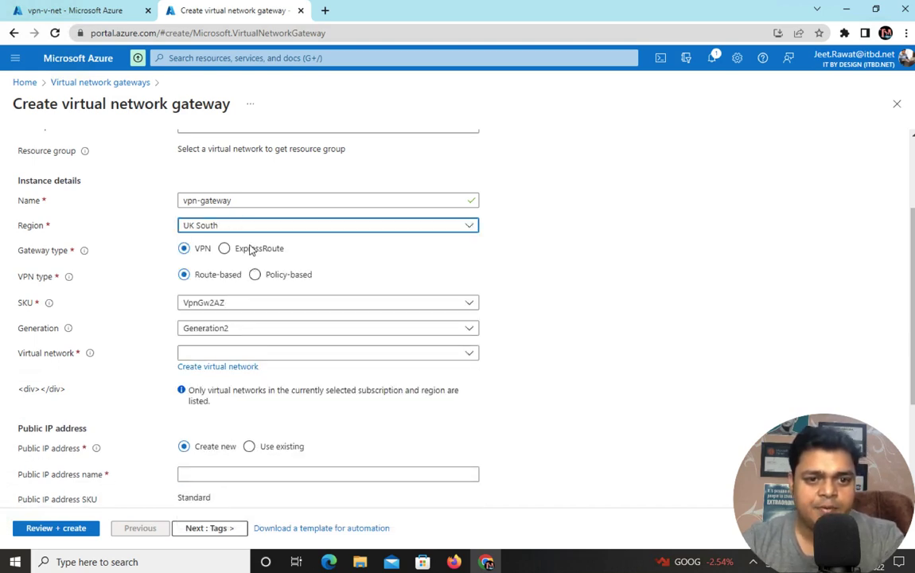
Set the region of the new virtual network gateway to Japan East
click(256, 225)
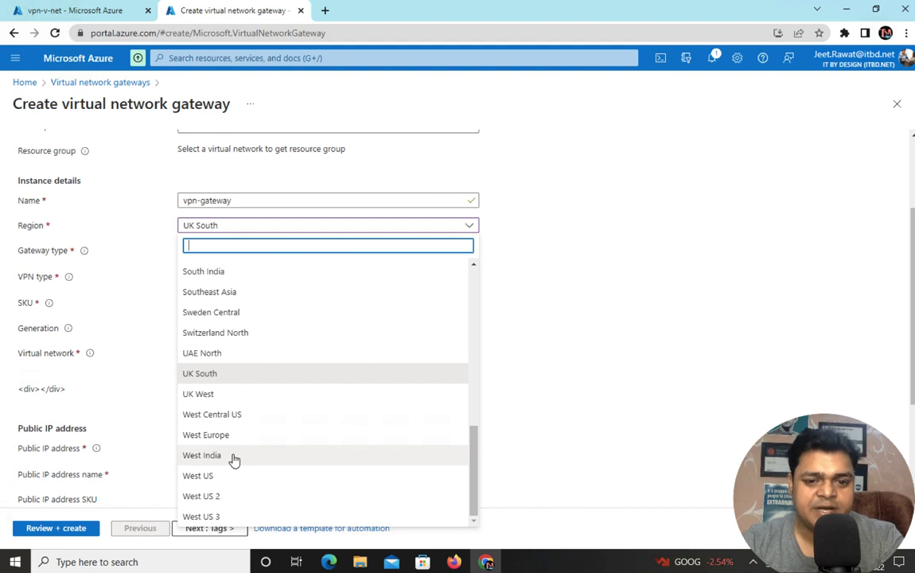
scroll(235, 460, up, 2)
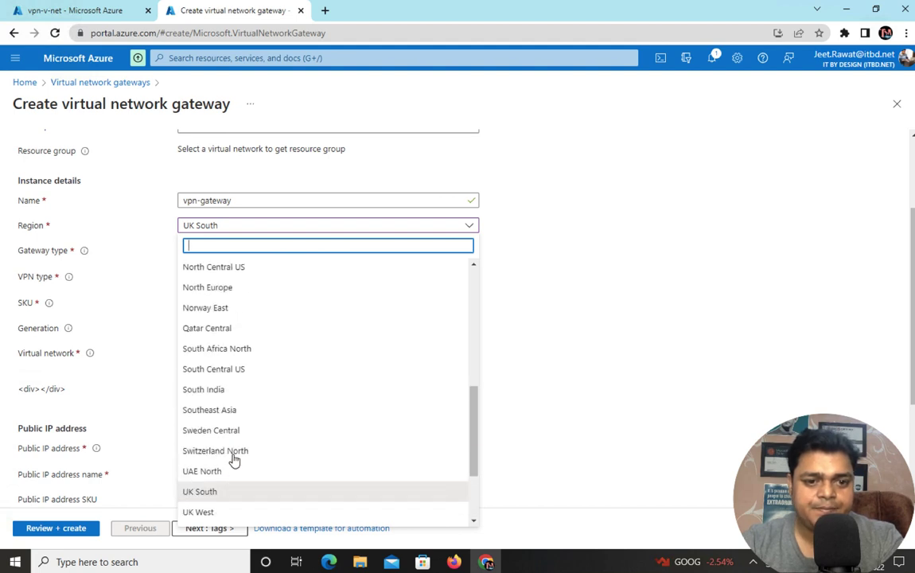
scroll(233, 460, up, 2)
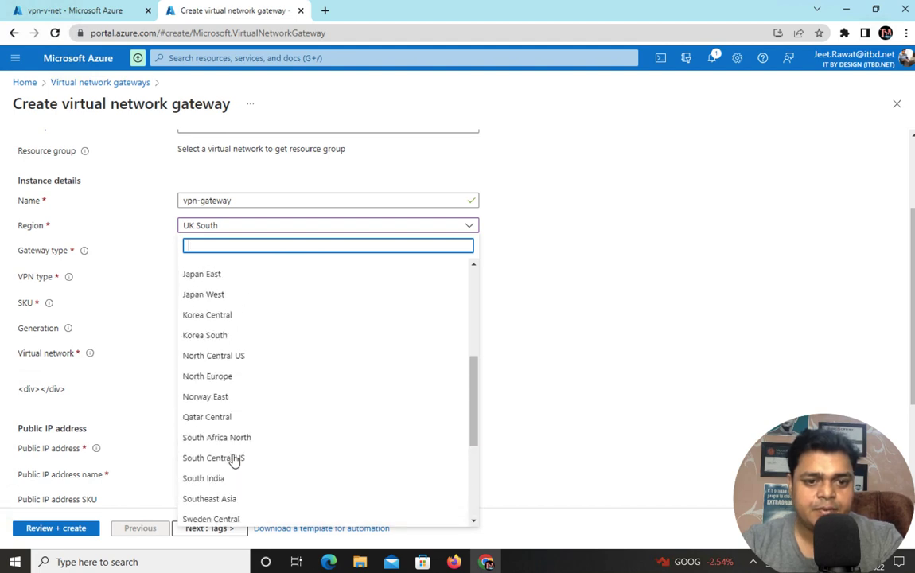
click(215, 286)
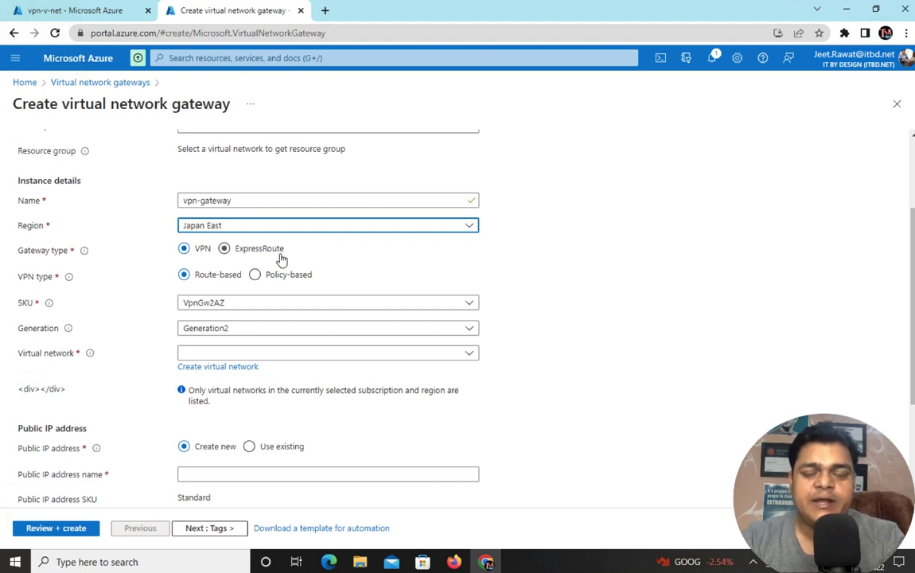
Assign the vpn-v-net virtual network to the gateway and set the gateway subnet address range to 192.168.1.64/27
click(229, 355)
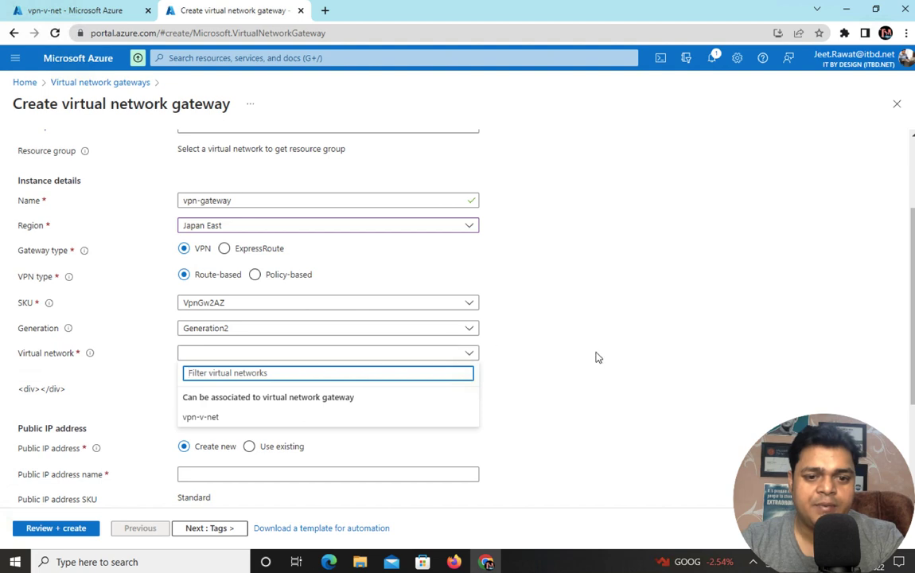
click(243, 424)
scroll(309, 380, down, 1)
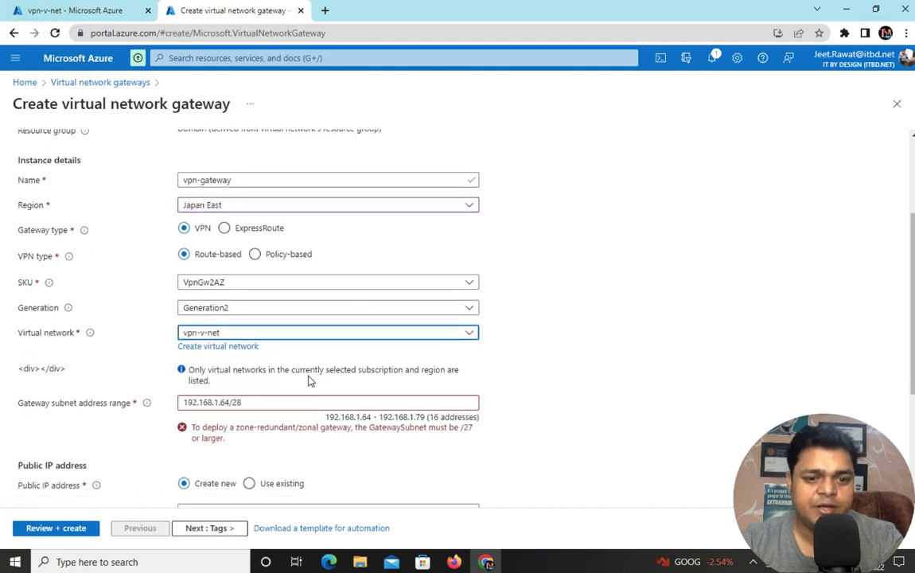
click(264, 339)
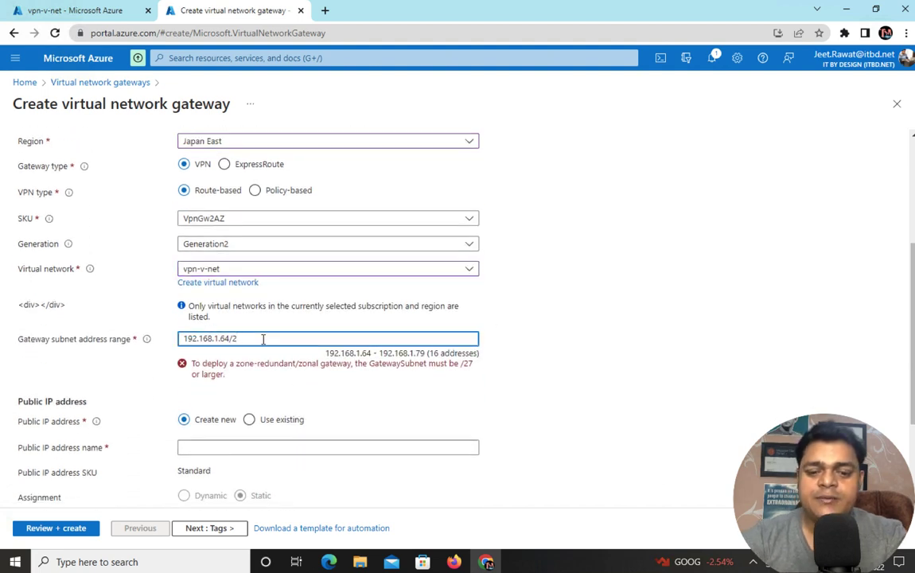
text(7)
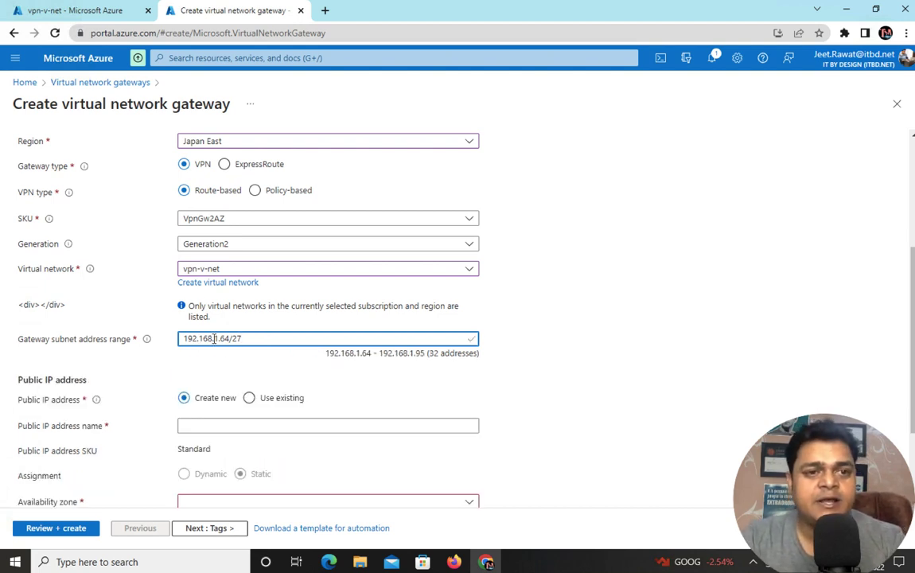
Name the gateway's new public IP address vpn-pub-ip and set its availability zone to Zone-redundant
click(214, 430)
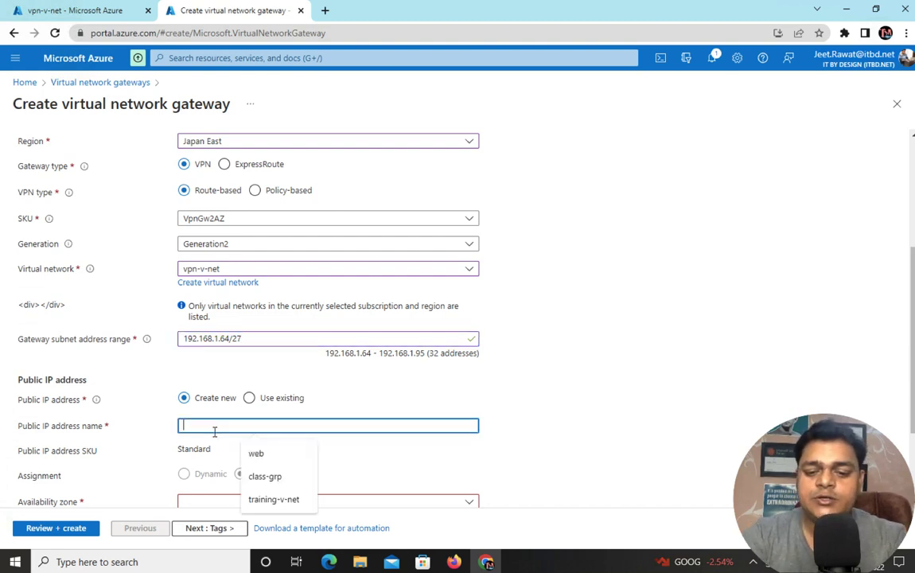
text(vpn-p)
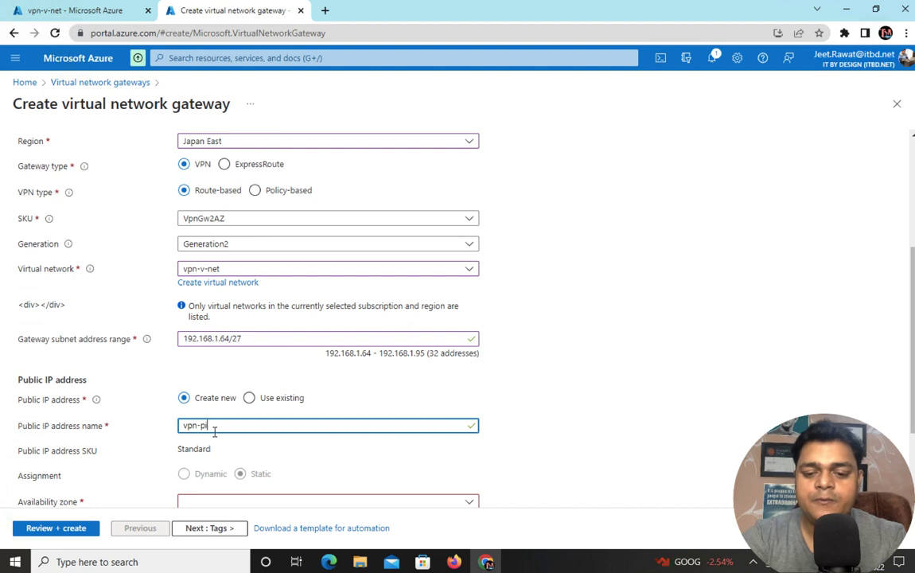
text(ub-ip)
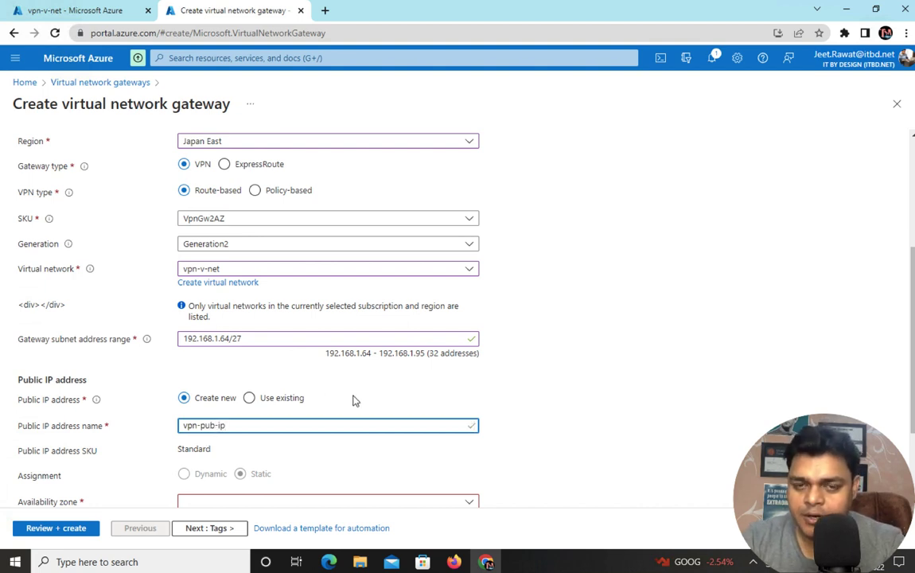
scroll(334, 451, down, 1)
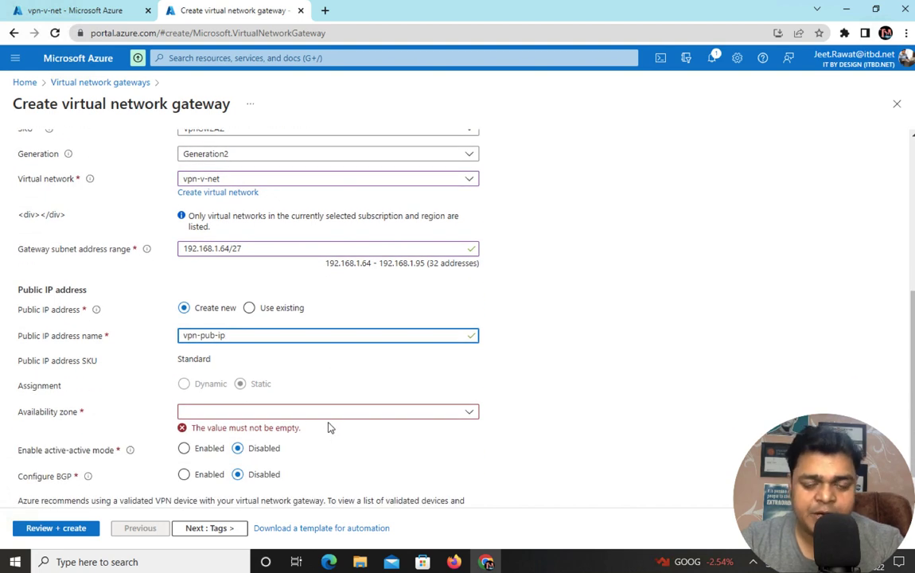
click(295, 413)
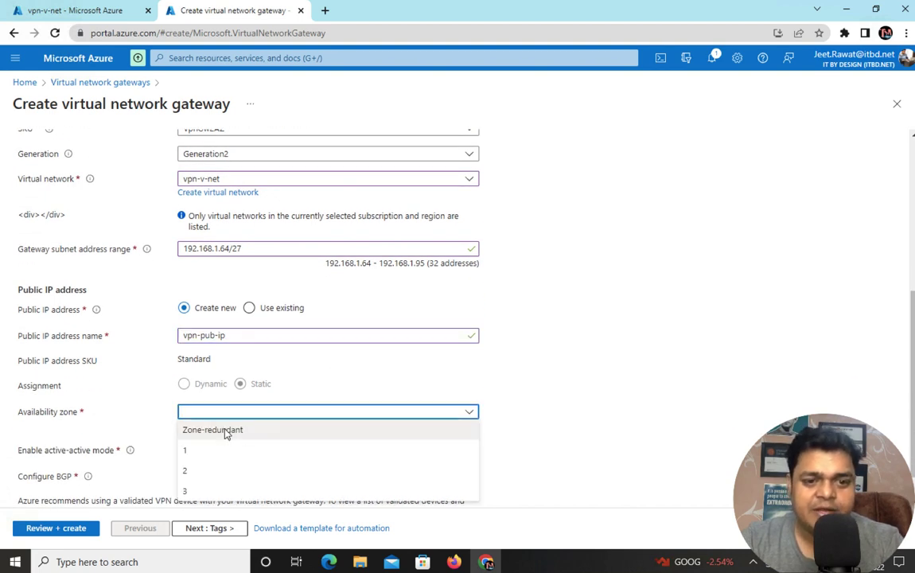
click(227, 430)
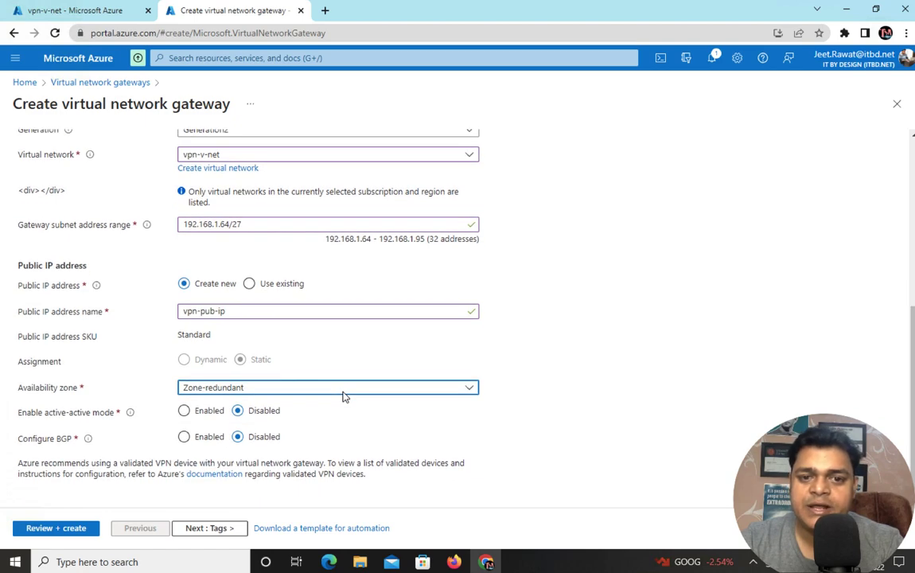
Review the vpn-gateway settings, validate them and create the virtual network gateway
scroll(343, 396, up, 5)
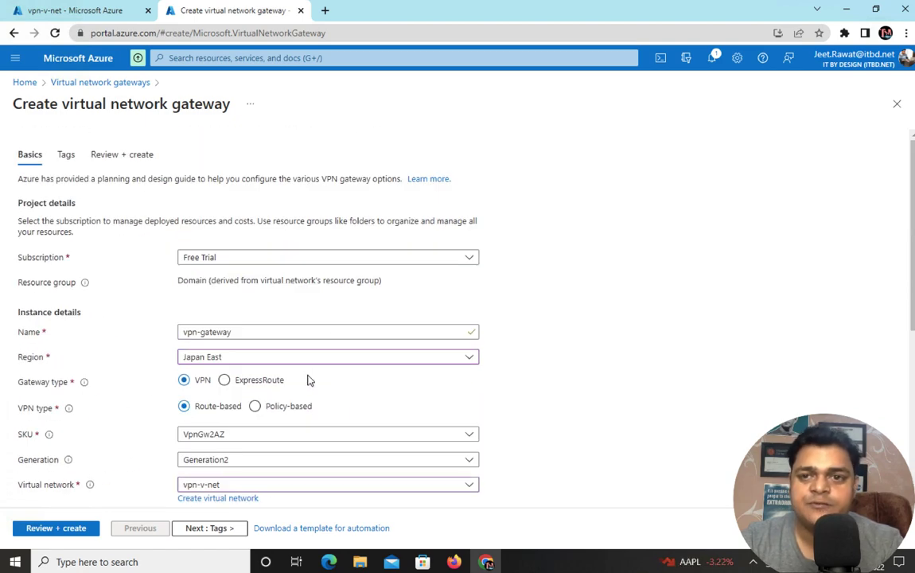
scroll(307, 380, down, 4)
scroll(307, 381, up, 4)
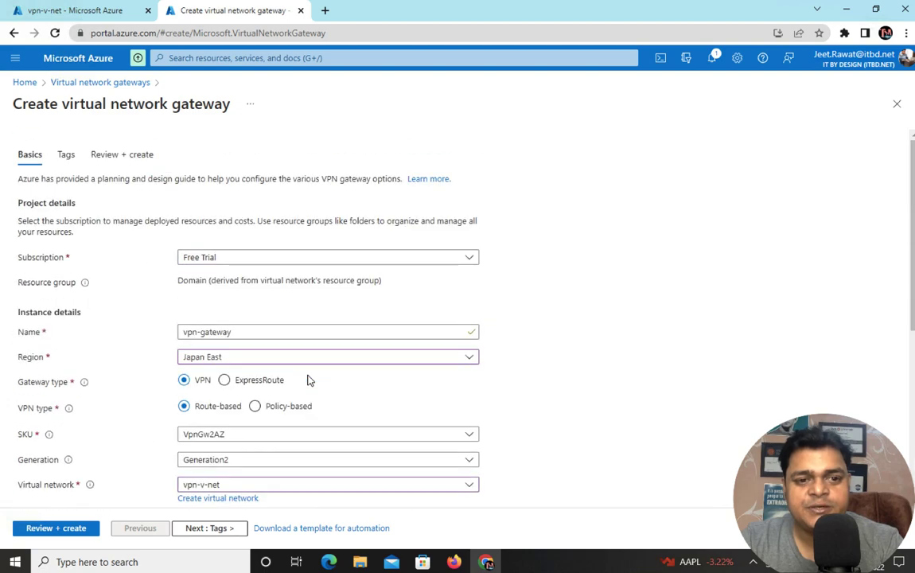
click(74, 529)
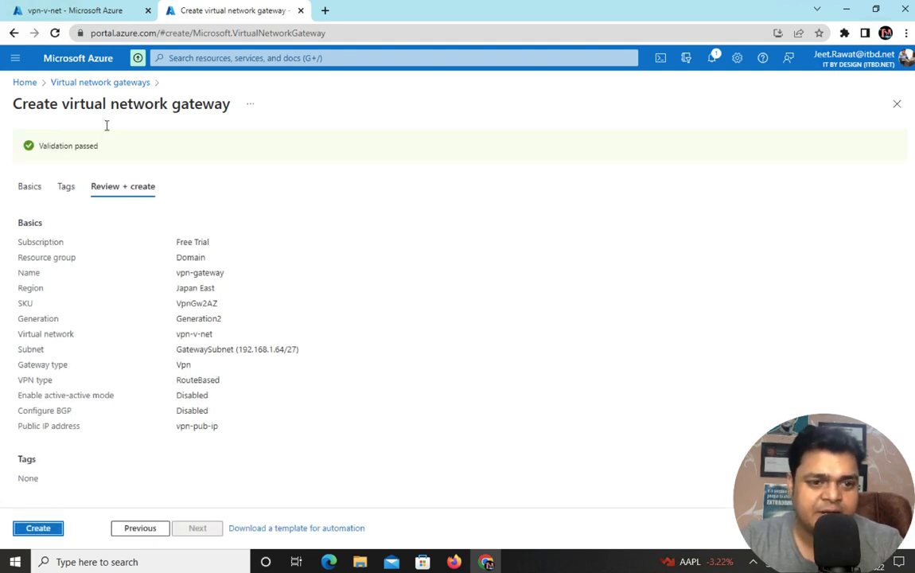
click(46, 527)
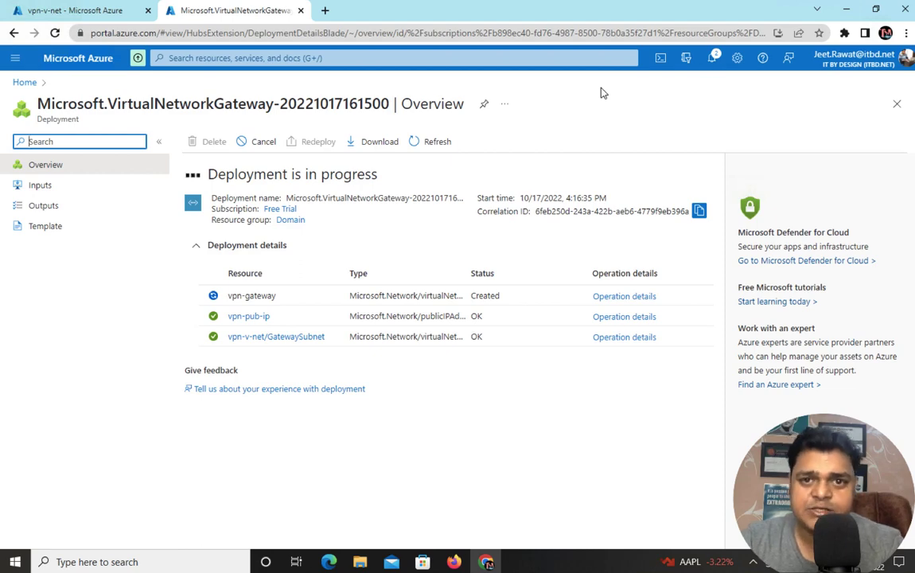
Switch from the gateway deployment in the Azure portal to the macOS desktop
key(ctrl+Left)
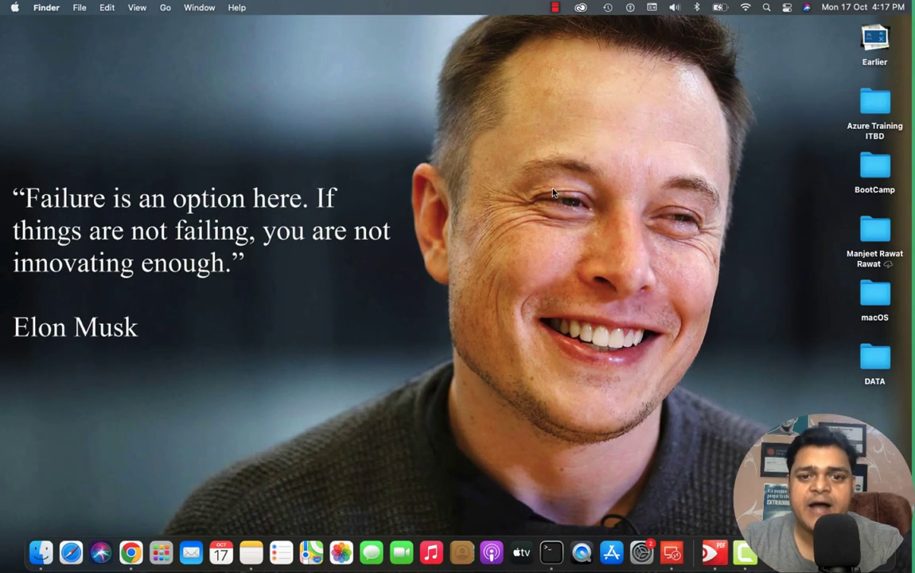